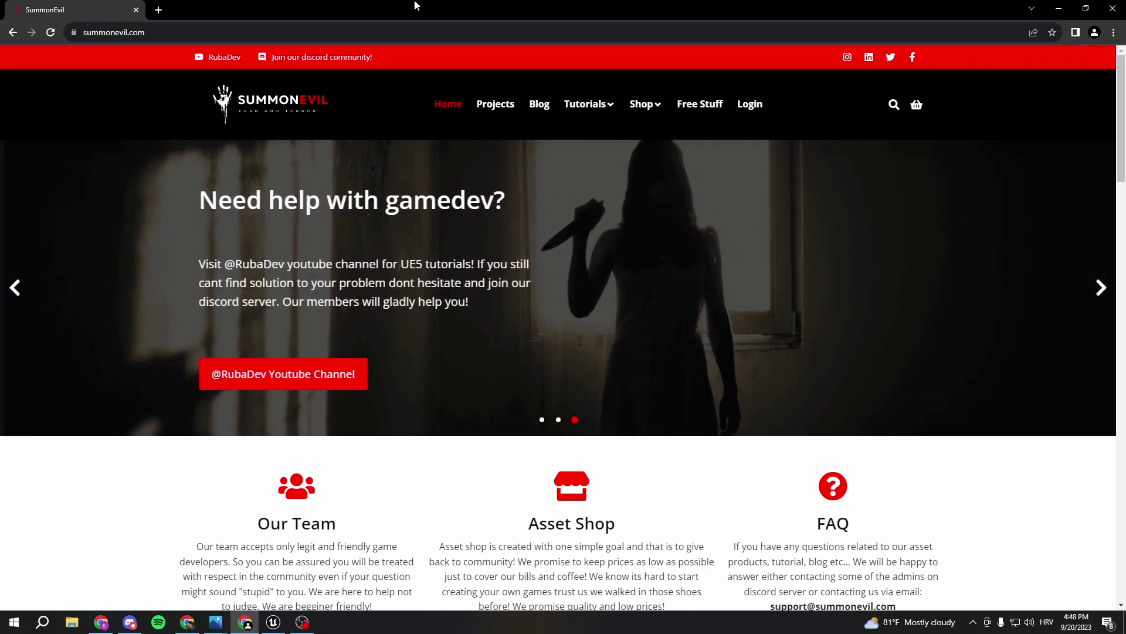
triple_click(230, 34)
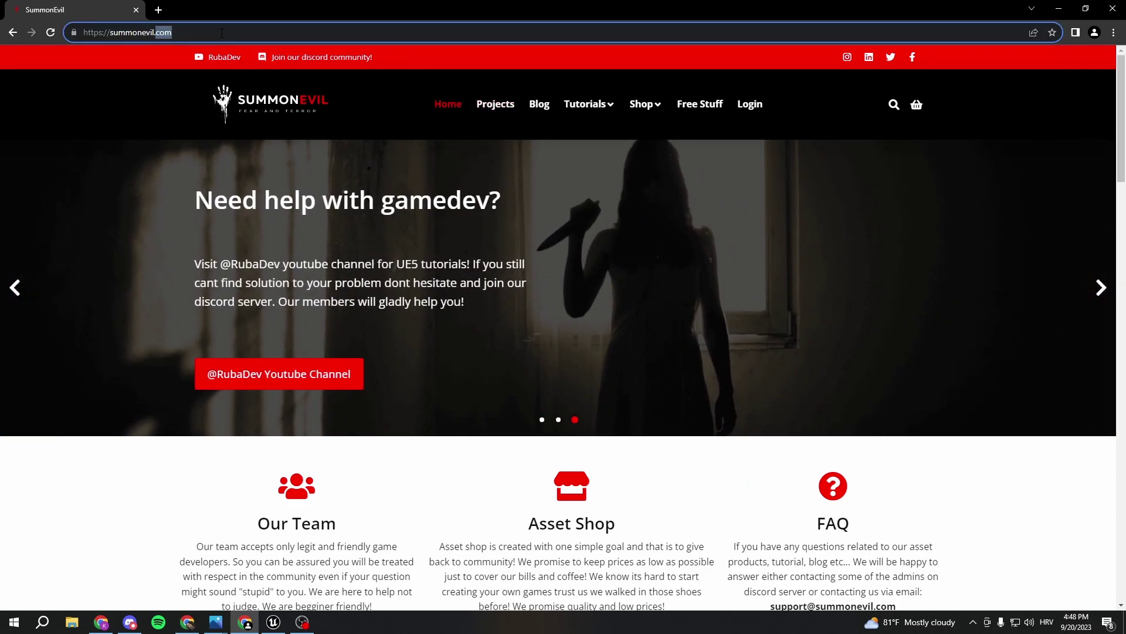
click(229, 34)
click(130, 87)
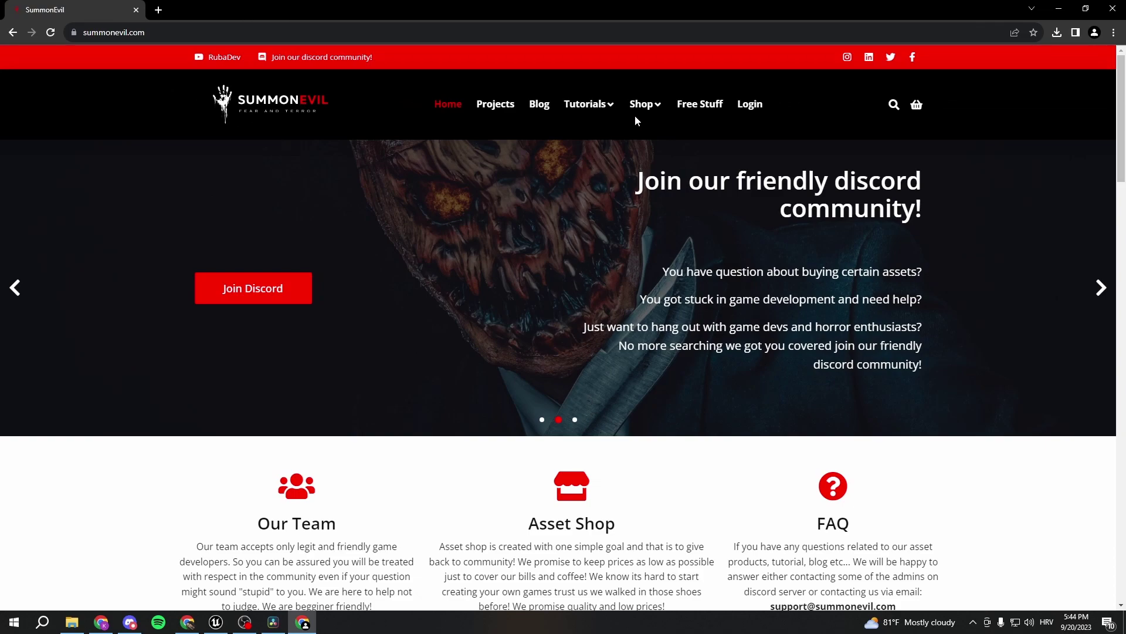
Open the SummonEvil shop and add the free Battery icon asset to the basket.
mouse_move(635, 105)
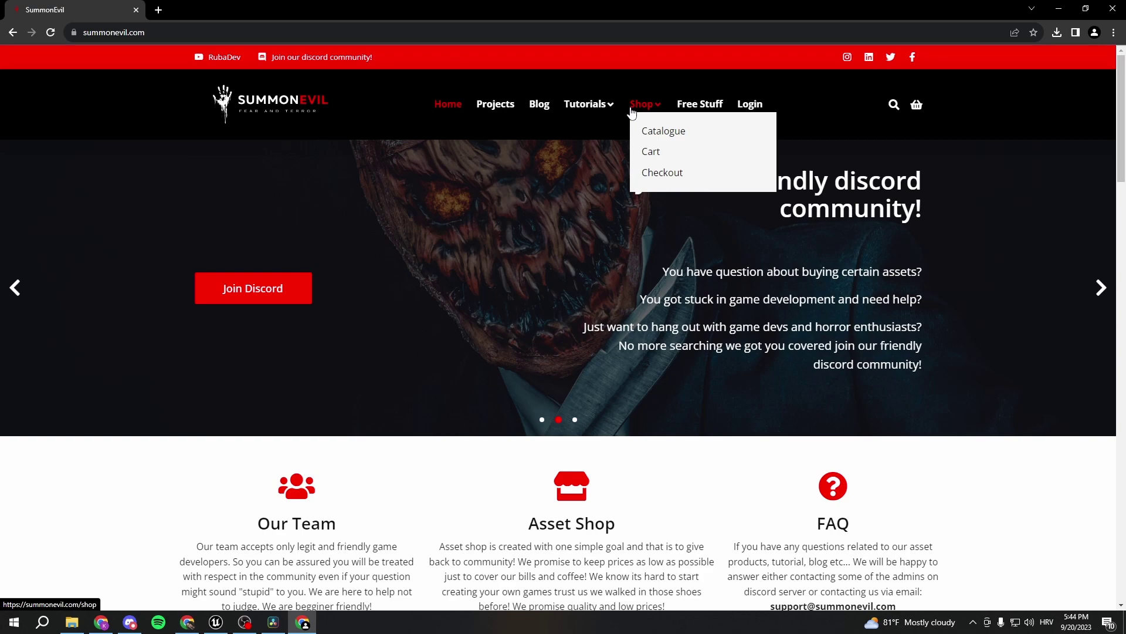
click(632, 110)
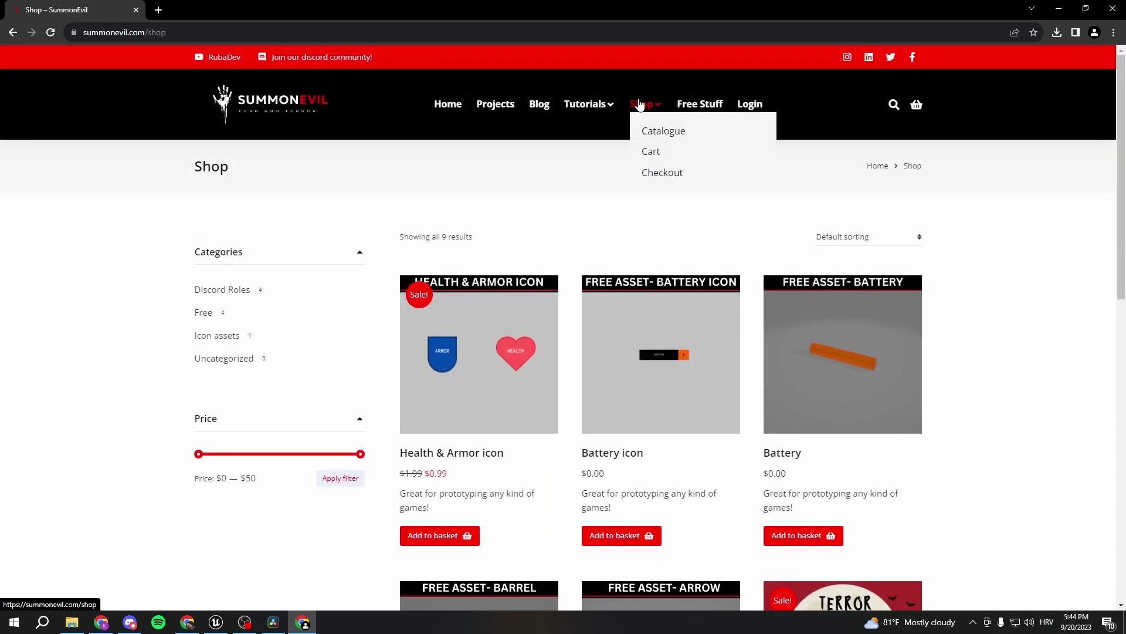
scroll(559, 136, down, 2)
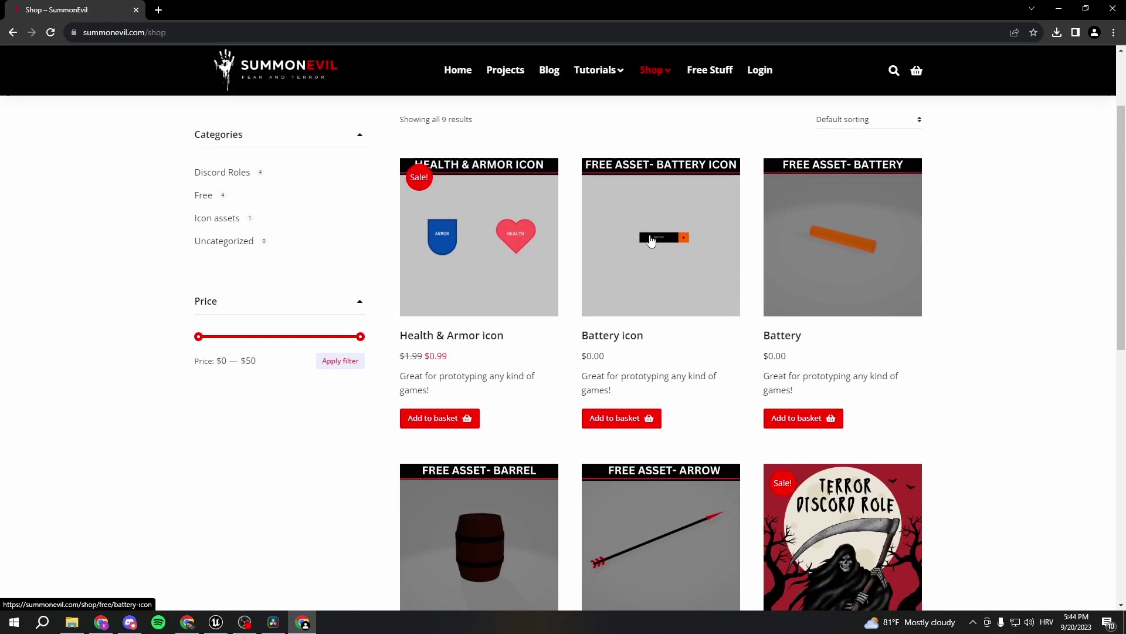
click(621, 417)
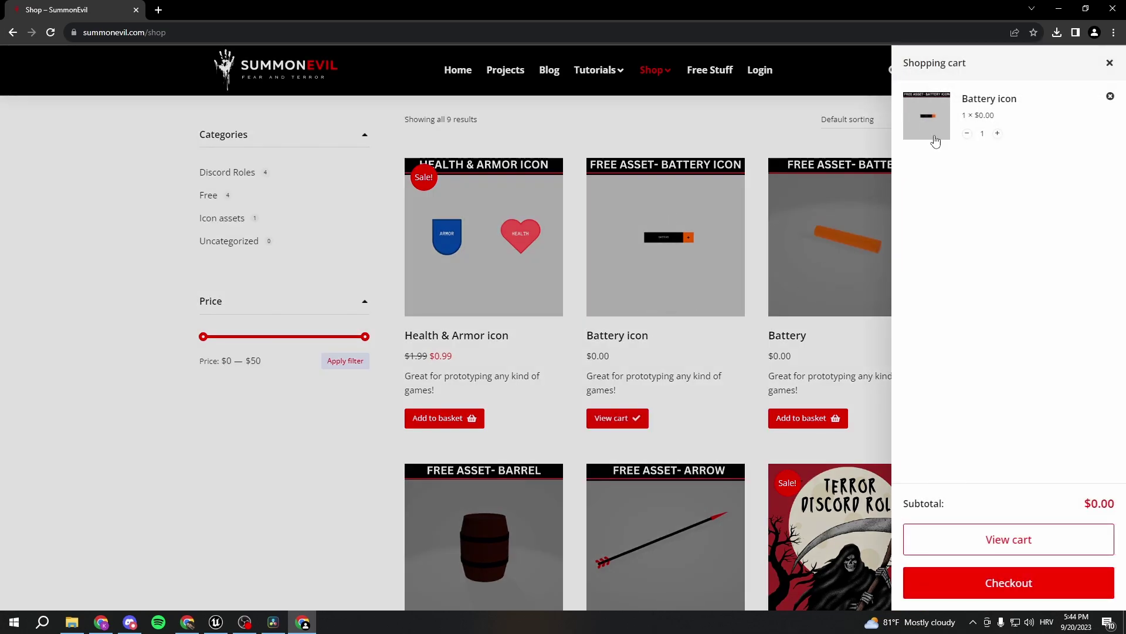
Go to checkout, agree to the website terms and conditions, and place the order for the Battery icon.
click(1026, 586)
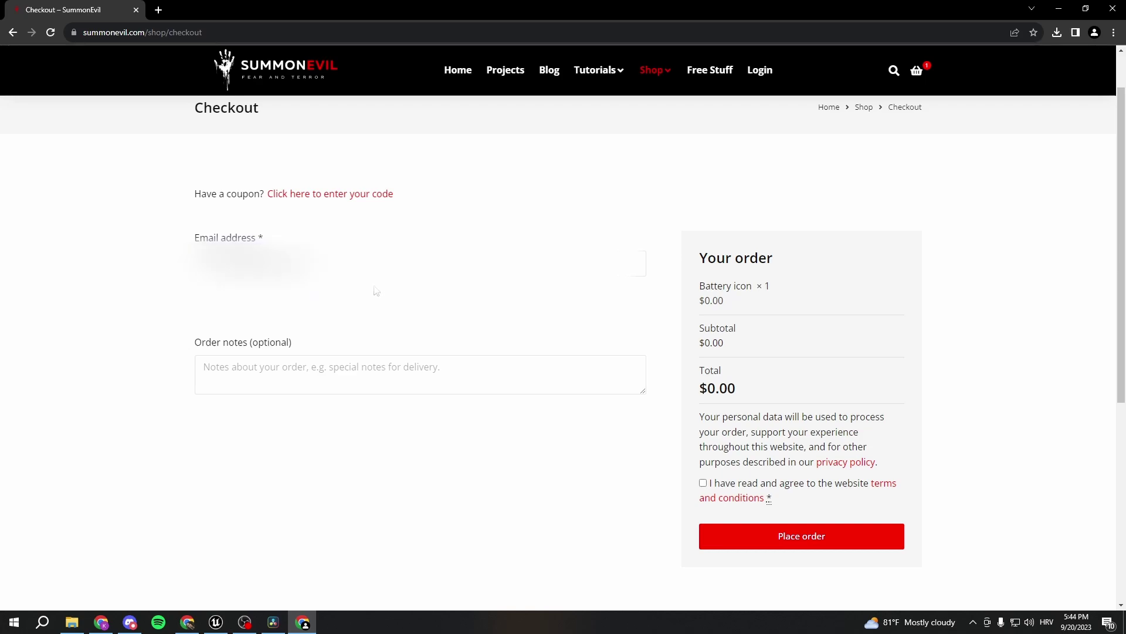
drag(320, 265, 199, 264)
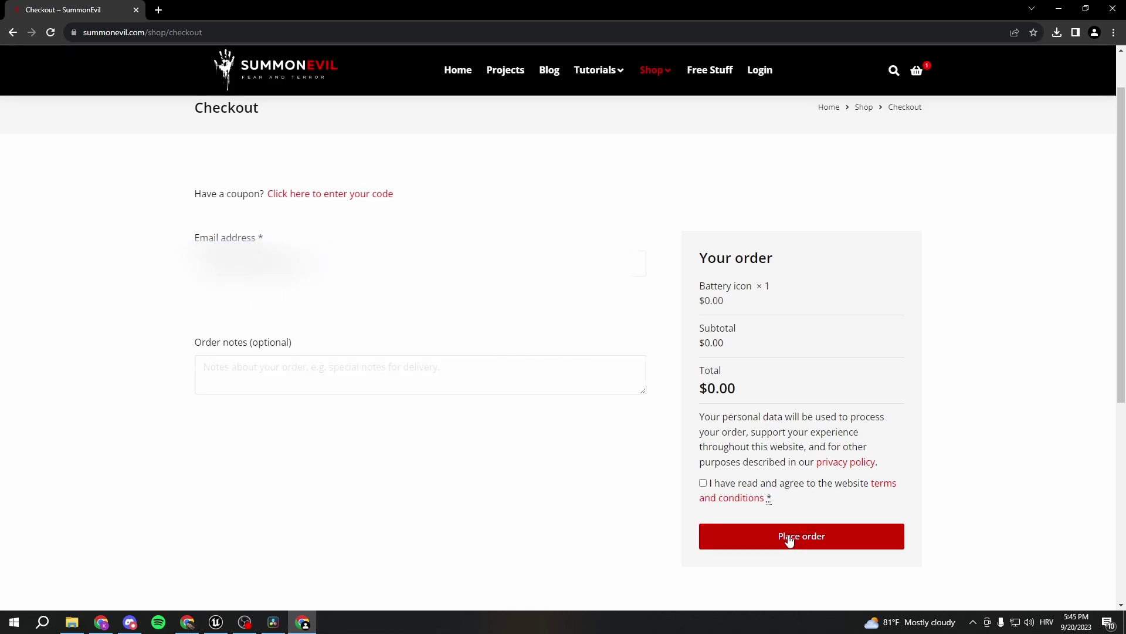
click(703, 483)
click(765, 537)
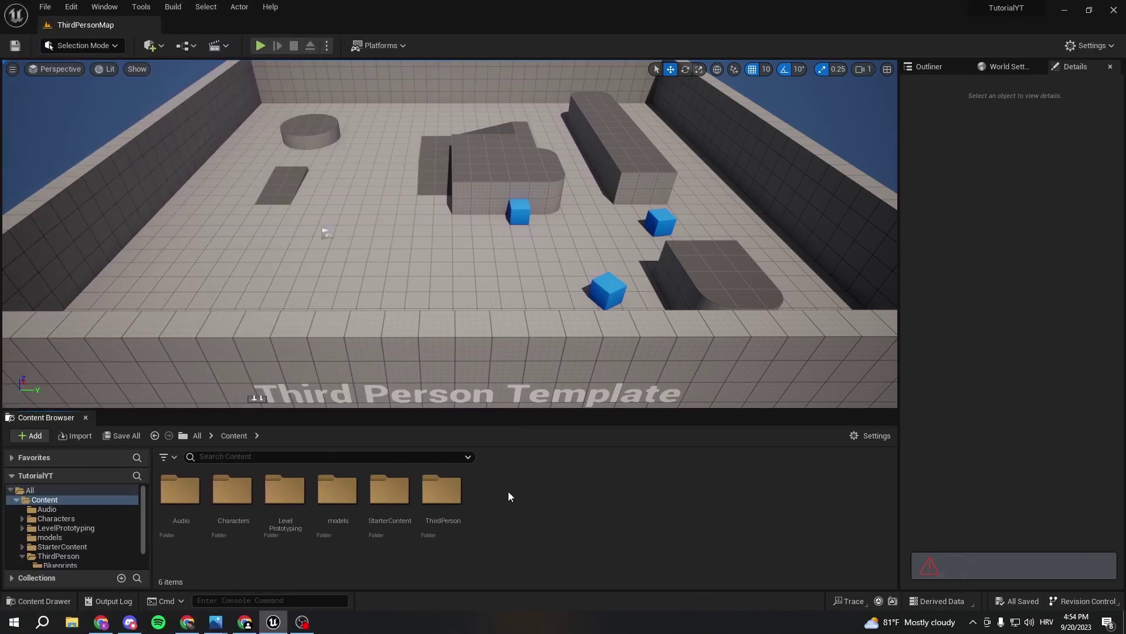
In Unreal Editor, create a folder named HUD inside the Content folder and open it.
right_click(508, 491)
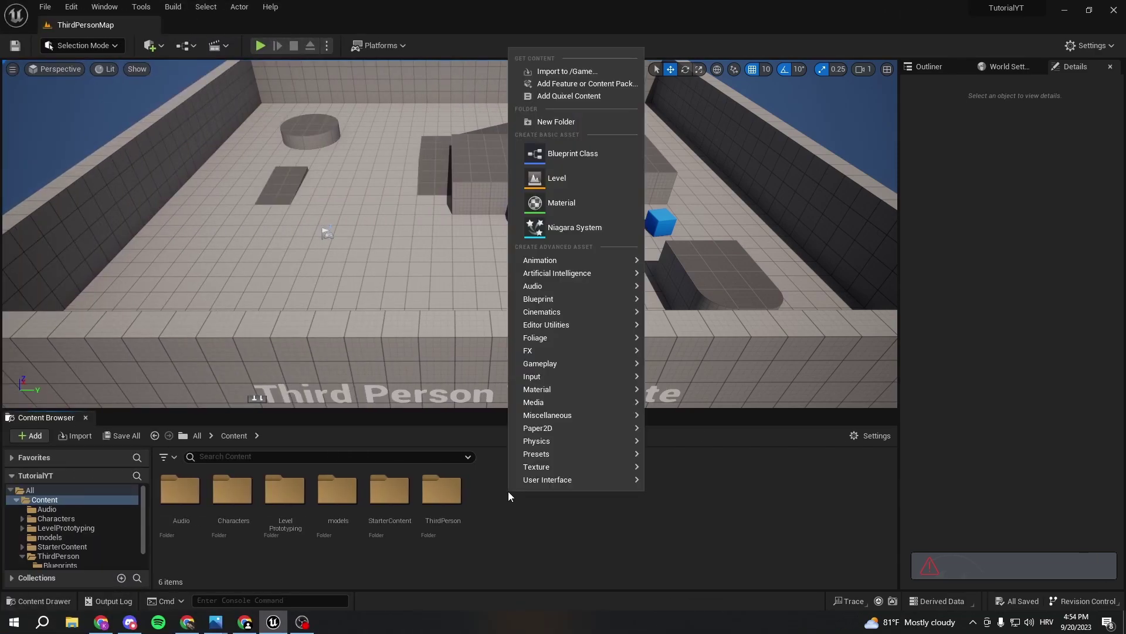
click(556, 122)
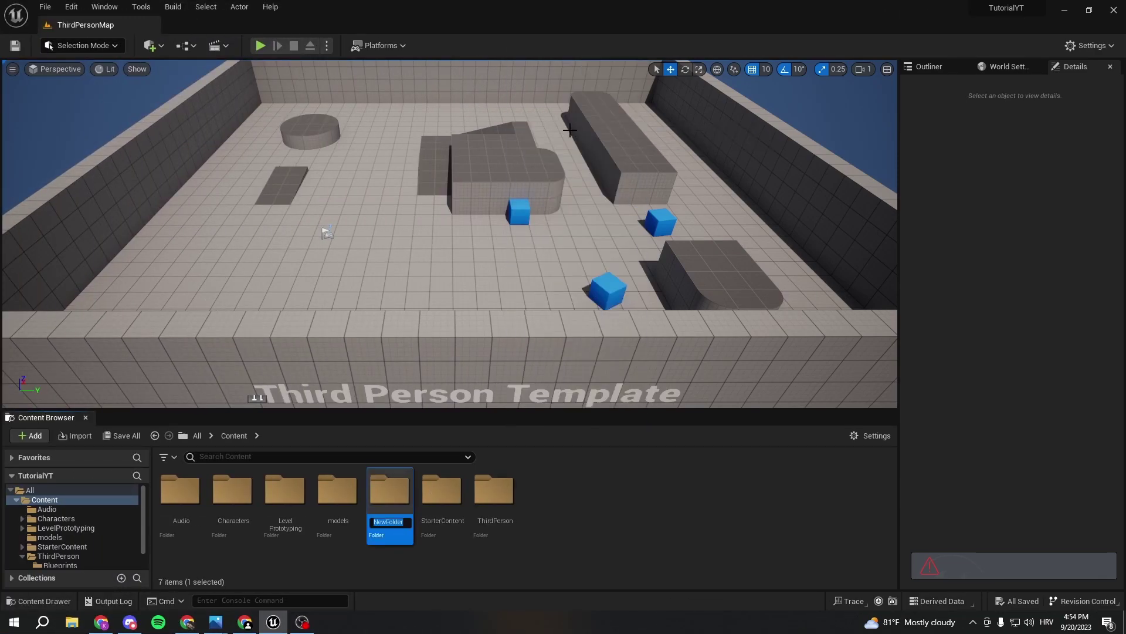
text(HUD)
key(Return)
key(Return)
Create a User Widget blueprint named Player_HUD in the HUD folder and open it in the designer.
right_click(278, 482)
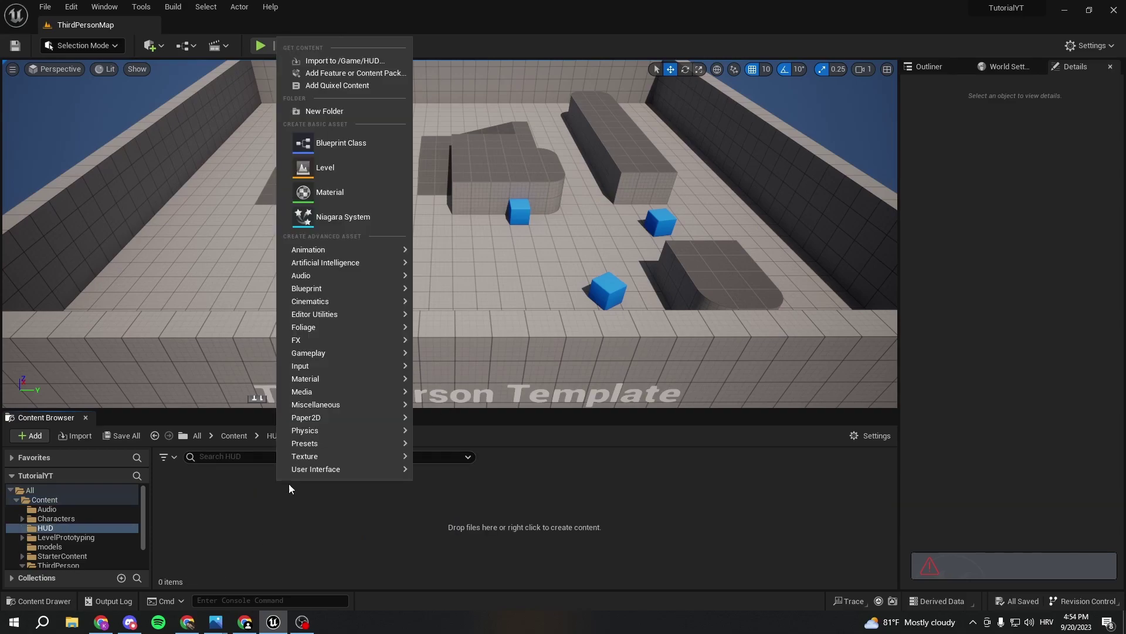
mouse_move(314, 470)
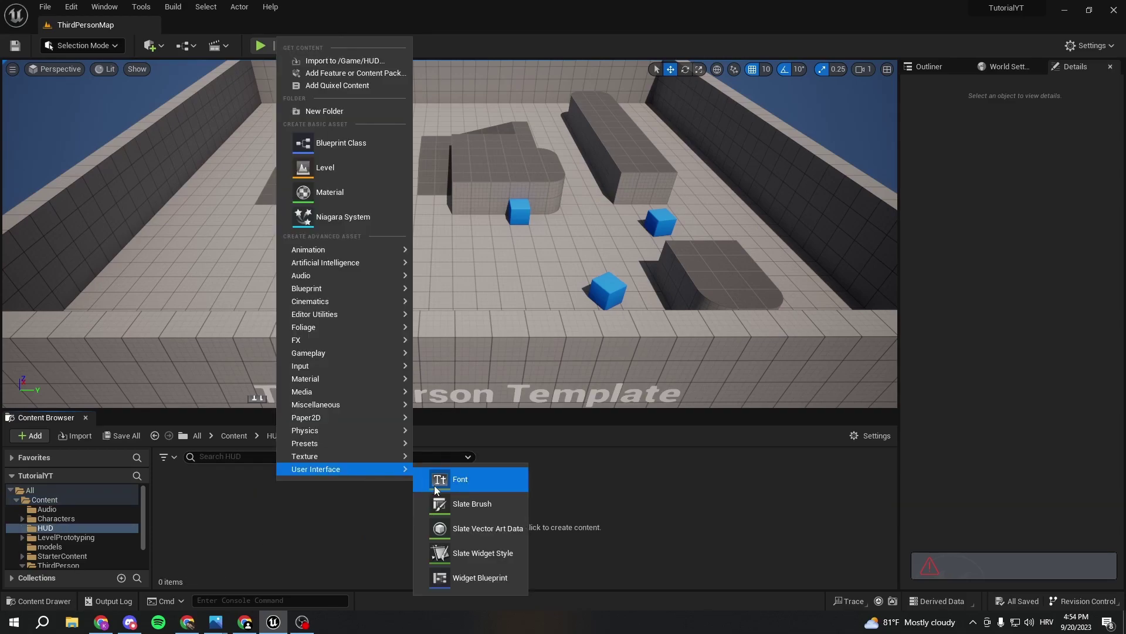
click(478, 578)
click(423, 220)
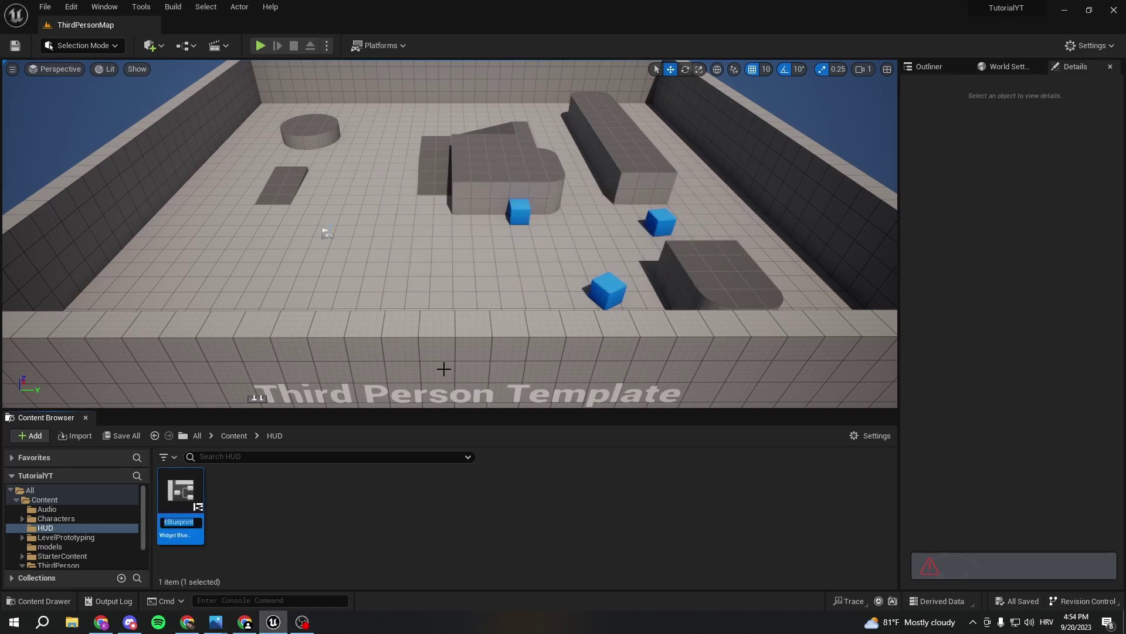
text(F)
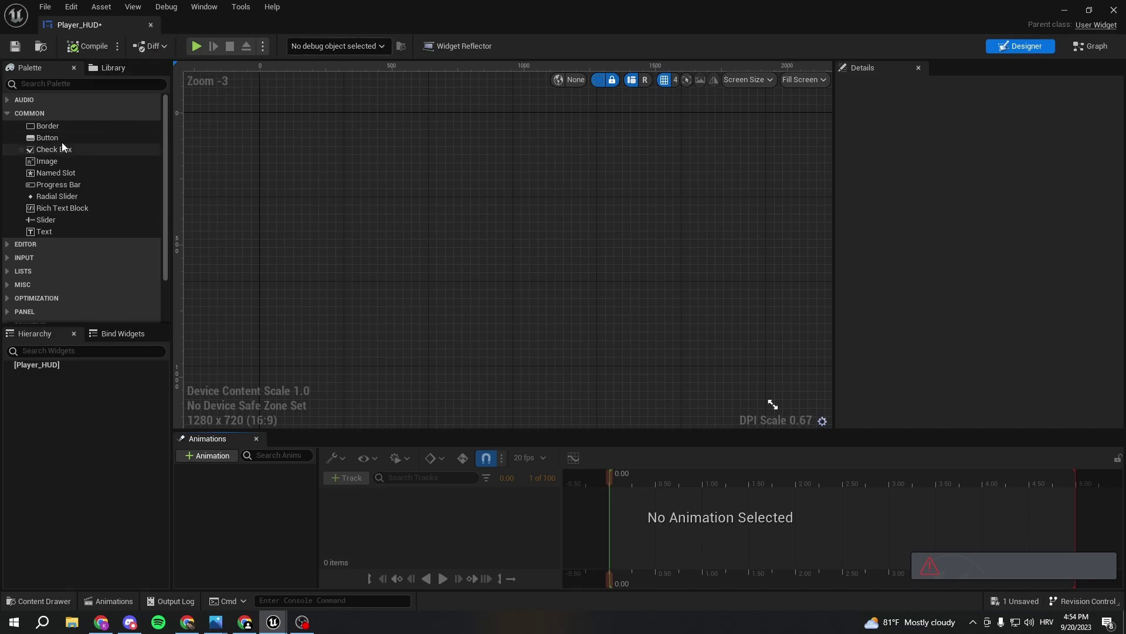
Add a Canvas Panel as the root widget of Player_HUD.
click(88, 84)
text(canva)
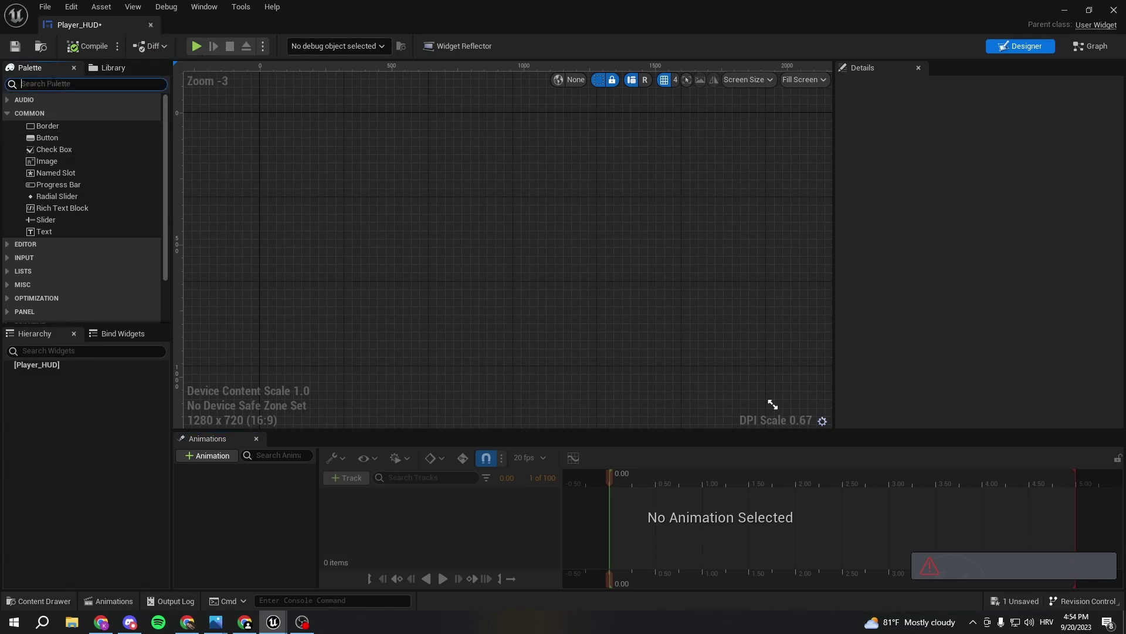
drag(38, 121, 67, 368)
Add a Progress Bar as a child of the Canvas Panel.
click(12, 85)
text(progress)
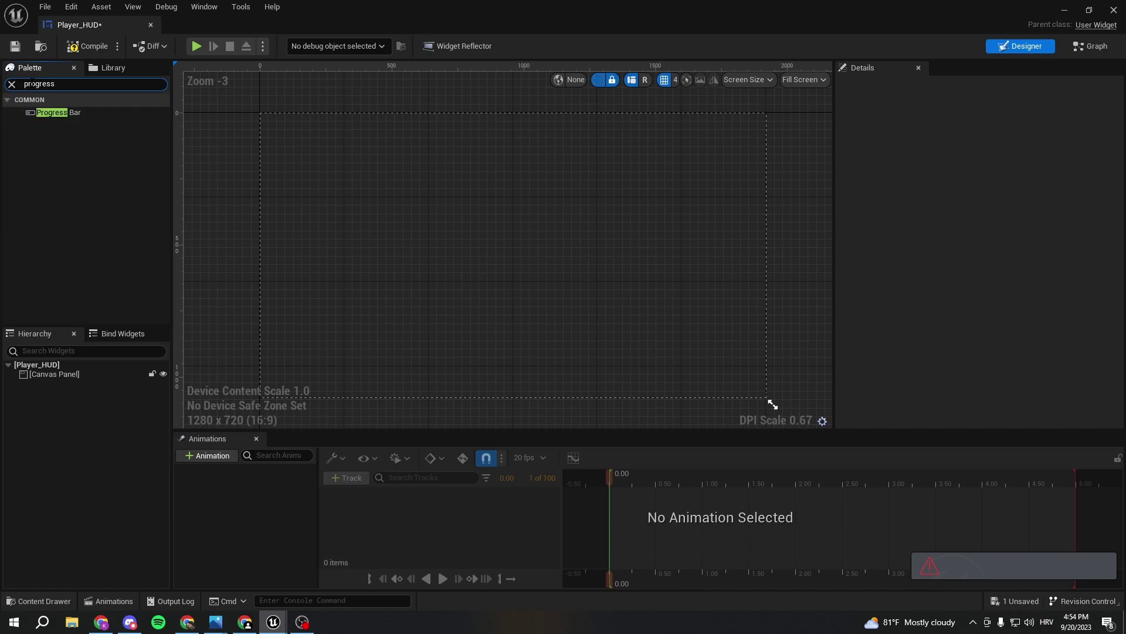
drag(50, 113, 66, 374)
Place the progress bar near the canvas's lower-left corner, about 44 by 252 in size, and anchor it bottom-left.
click(264, 115)
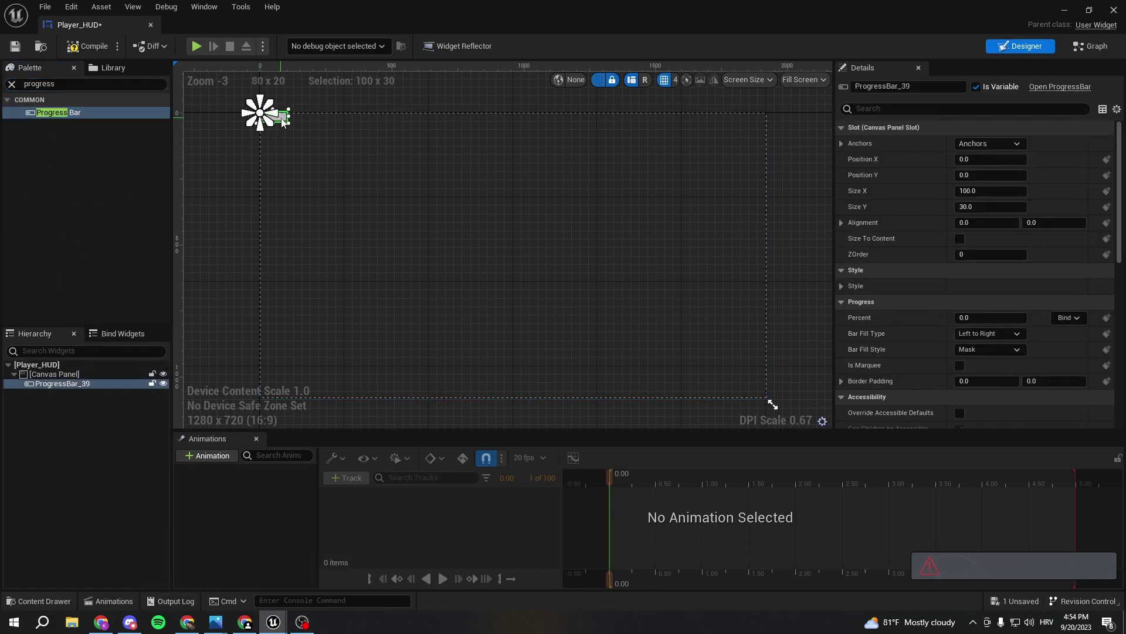
drag(264, 115, 283, 343)
click(986, 144)
click(987, 265)
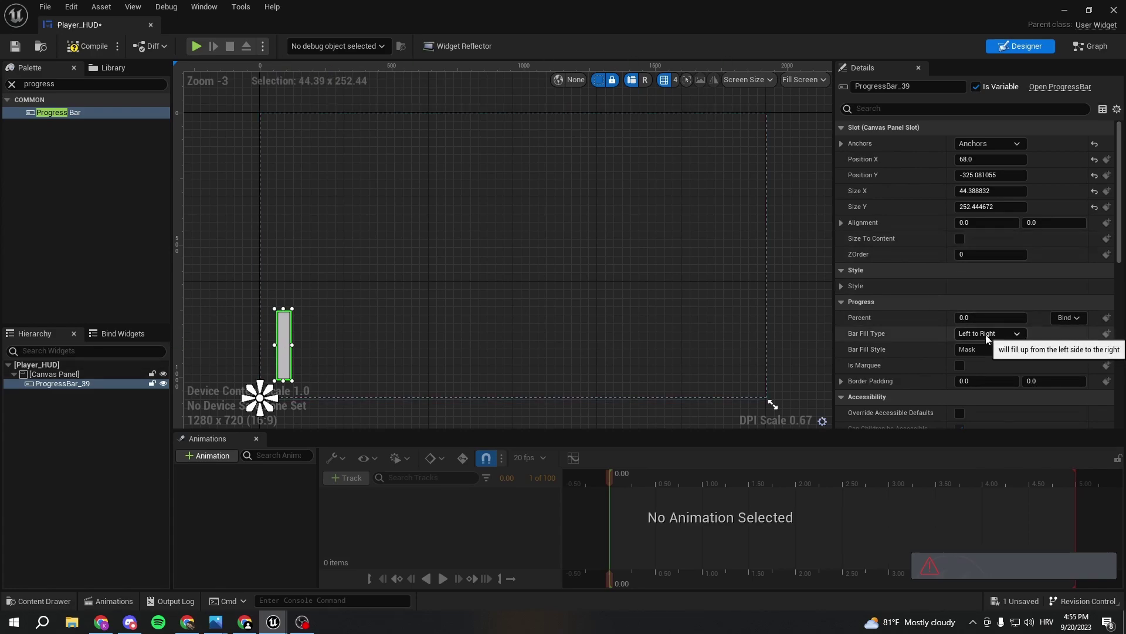
Set the progress bar's Bar Fill Type to Bottom to Top and its Percent to 0.056.
click(967, 334)
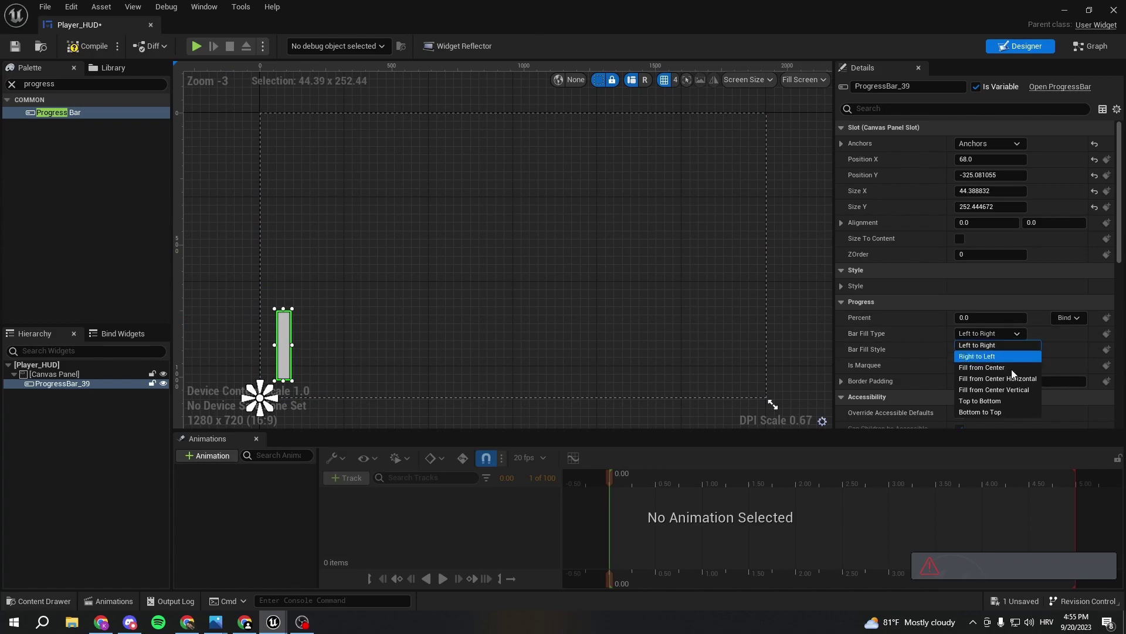
click(995, 410)
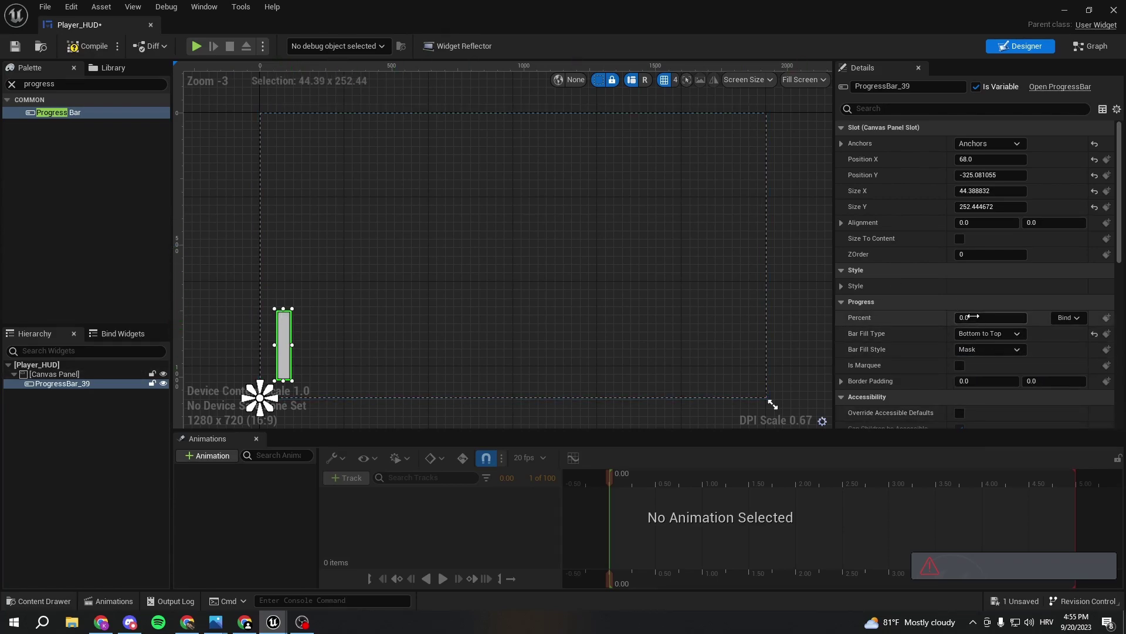
mouse_move(974, 318)
mouse_down()
mouse_move(1011, 318)
mouse_move(959, 318)
mouse_move(1027, 318)
mouse_move(966, 317)
mouse_up()
Try the Top to Bottom fill type on the progress bar and restore Bottom to Top.
click(994, 336)
click(991, 402)
click(1002, 334)
click(998, 390)
click(400, 259)
Add an Image widget to the Canvas Panel alongside the progress bar.
click(28, 384)
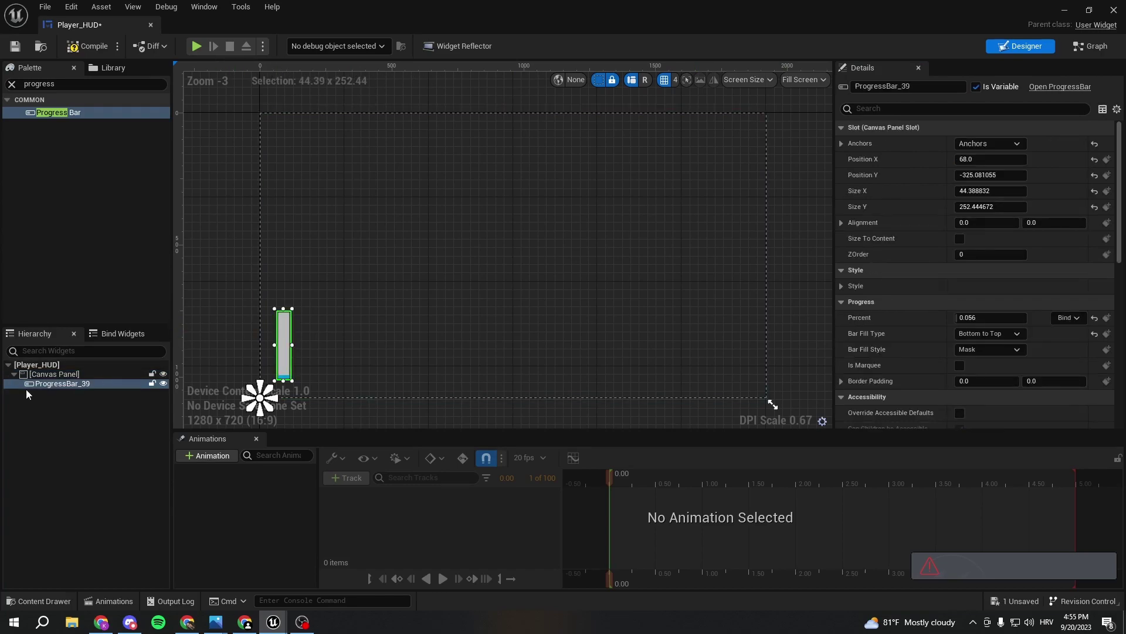
click(44, 374)
click(44, 383)
click(261, 315)
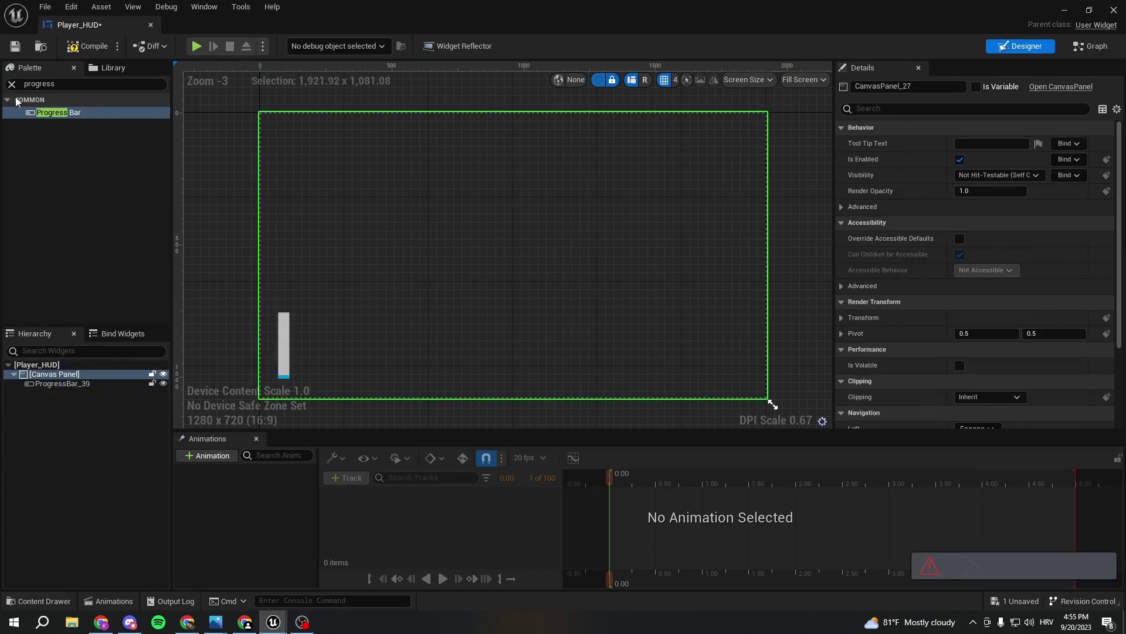
click(60, 86)
text(image)
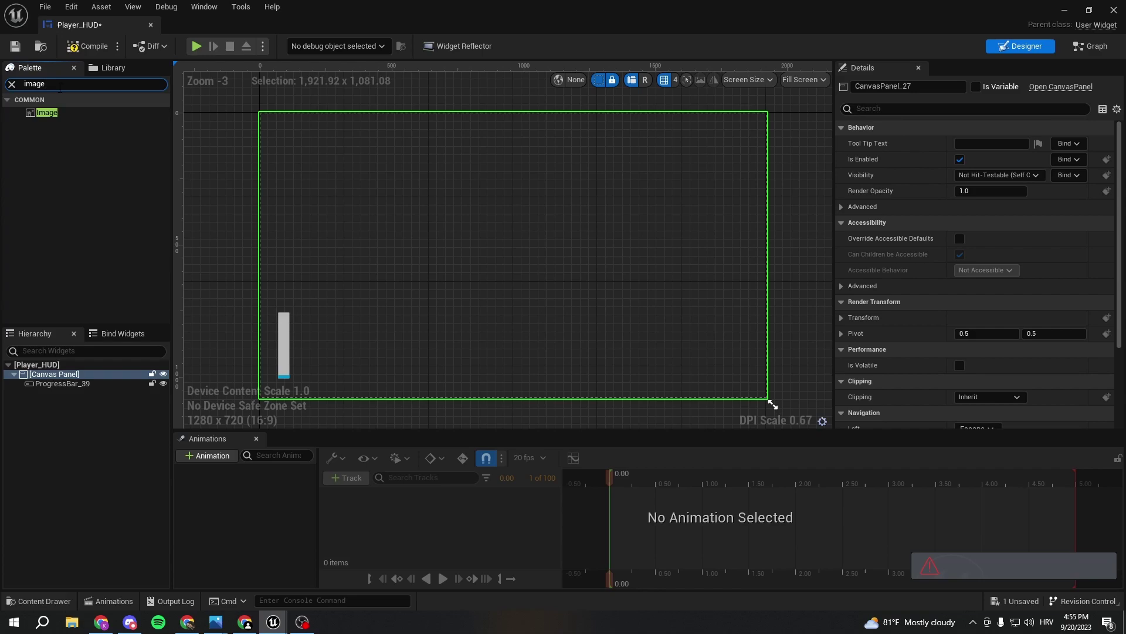
drag(47, 112, 53, 309)
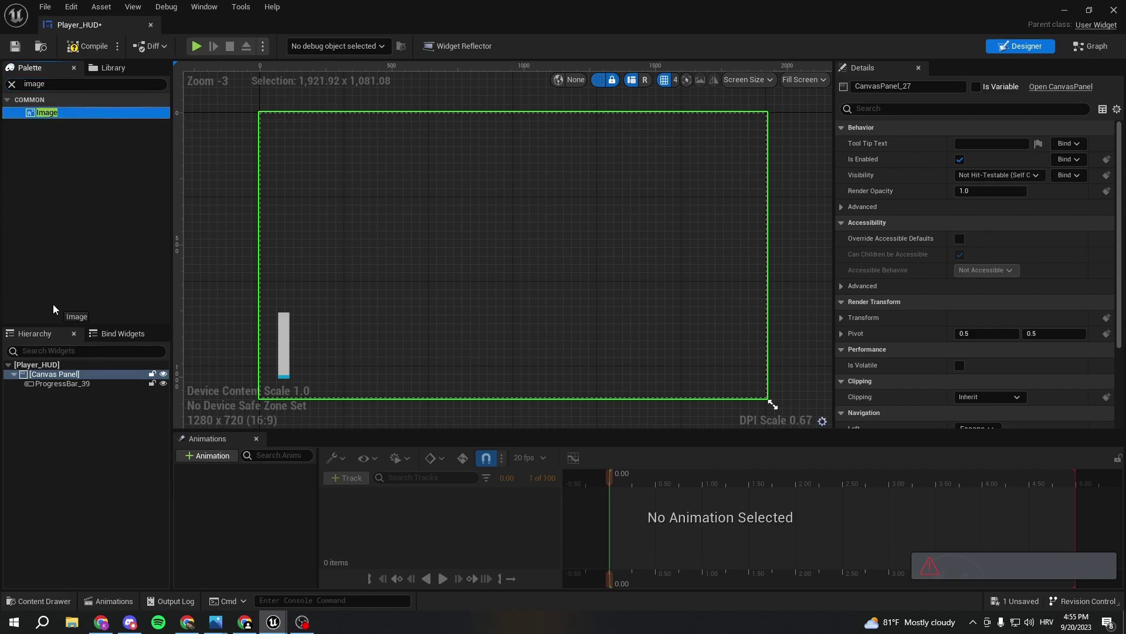
drag(44, 360, 53, 378)
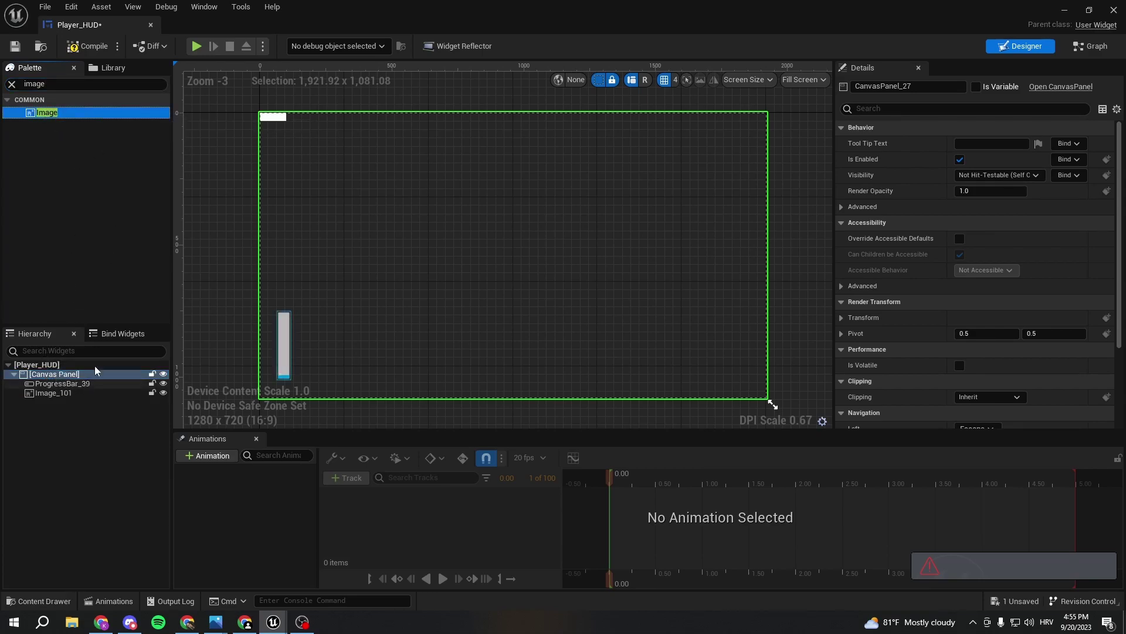
Place the image just above the progress bar, about 53 by 70 in size, and anchor it bottom-left.
drag(286, 118, 284, 315)
click(988, 143)
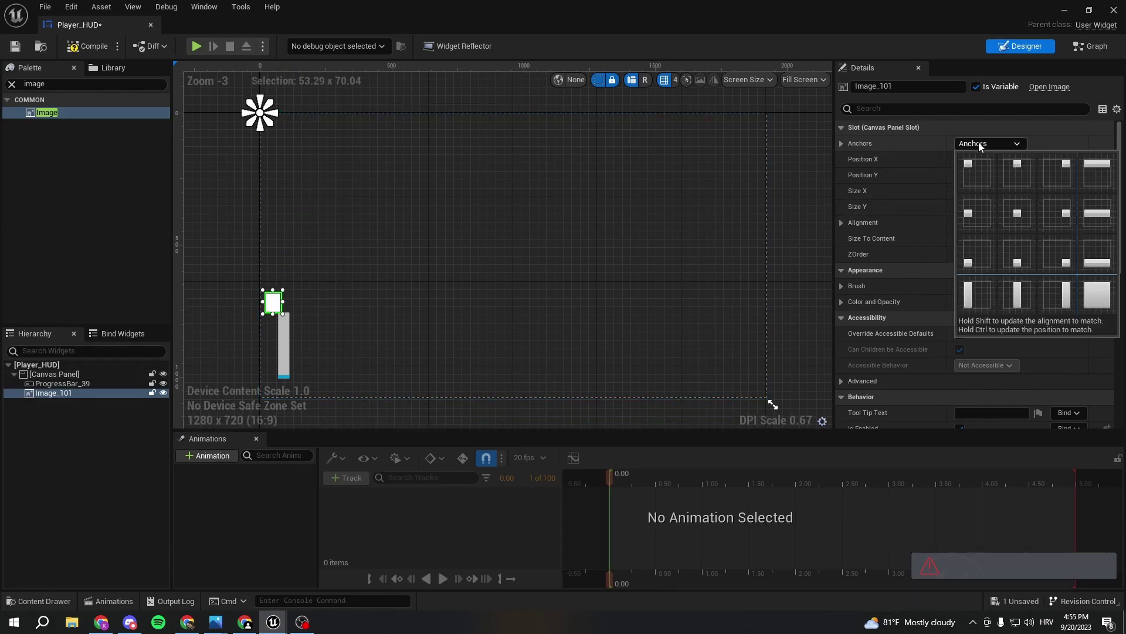
click(979, 258)
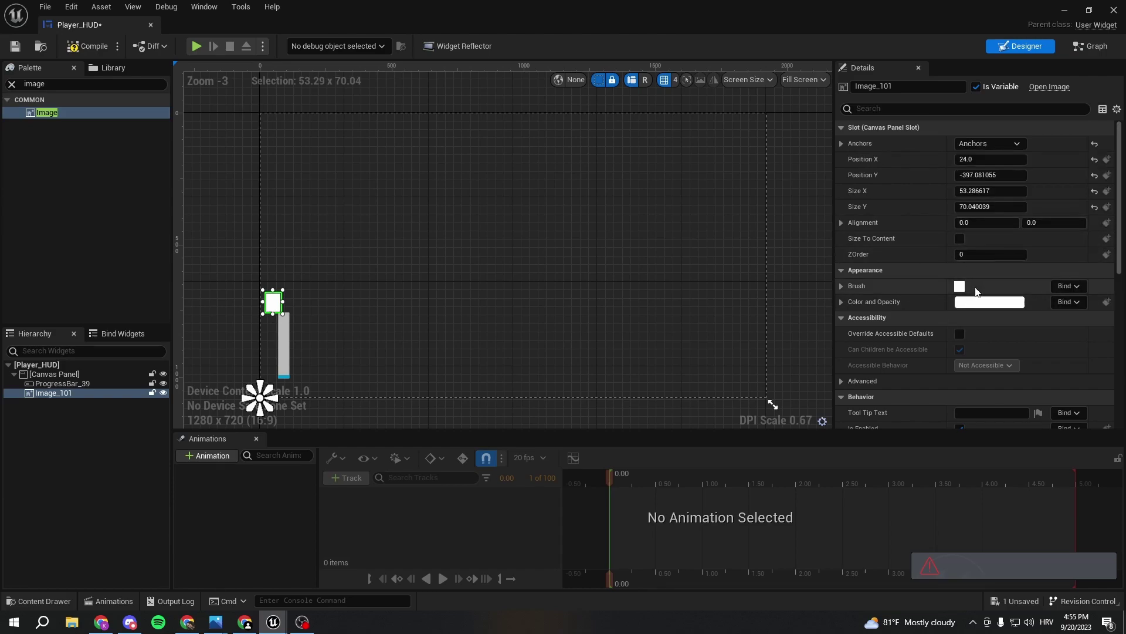
Import the downloaded BatteryIcon-yas6hl (1).png into the project's HUD folder as a texture.
click(842, 286)
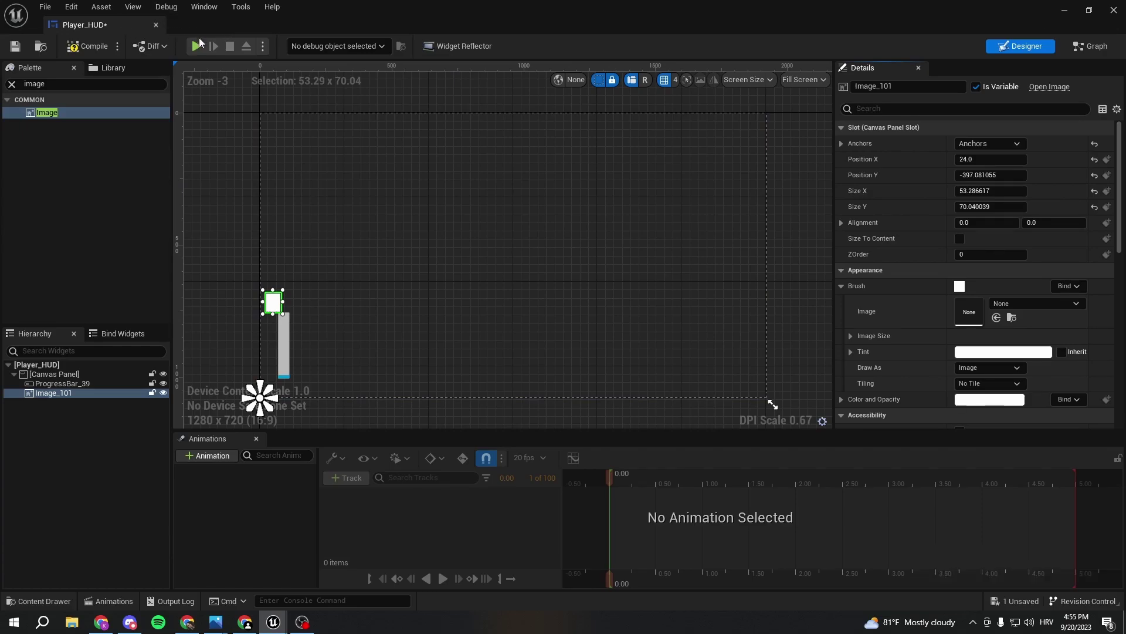
drag(131, 25, 272, 30)
click(108, 26)
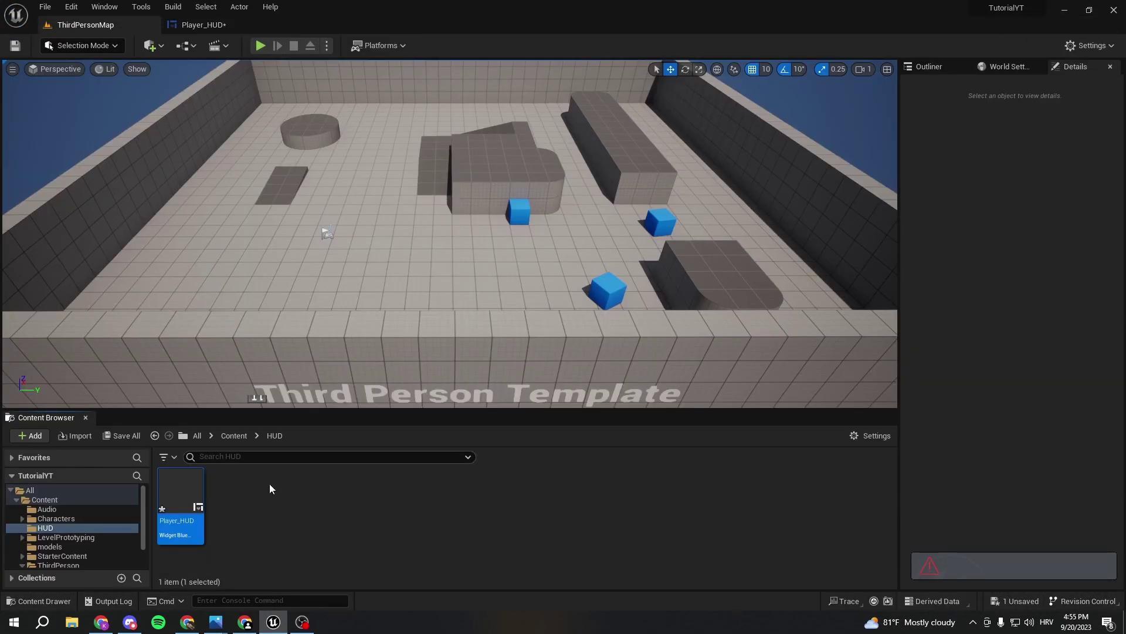
right_click(234, 510)
click(222, 515)
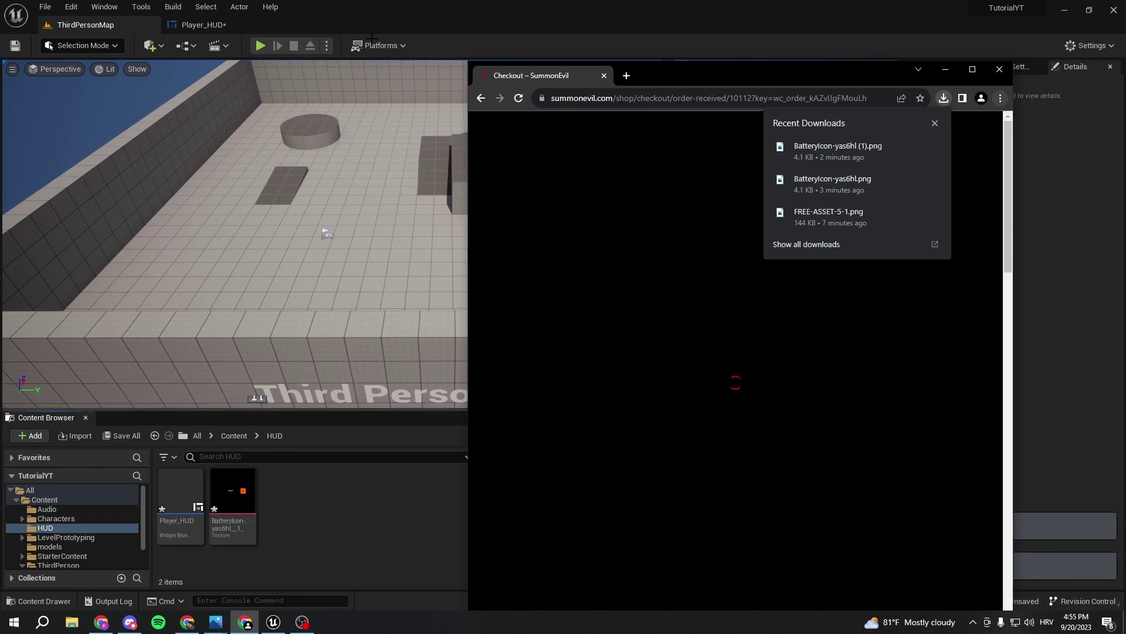
click(403, 8)
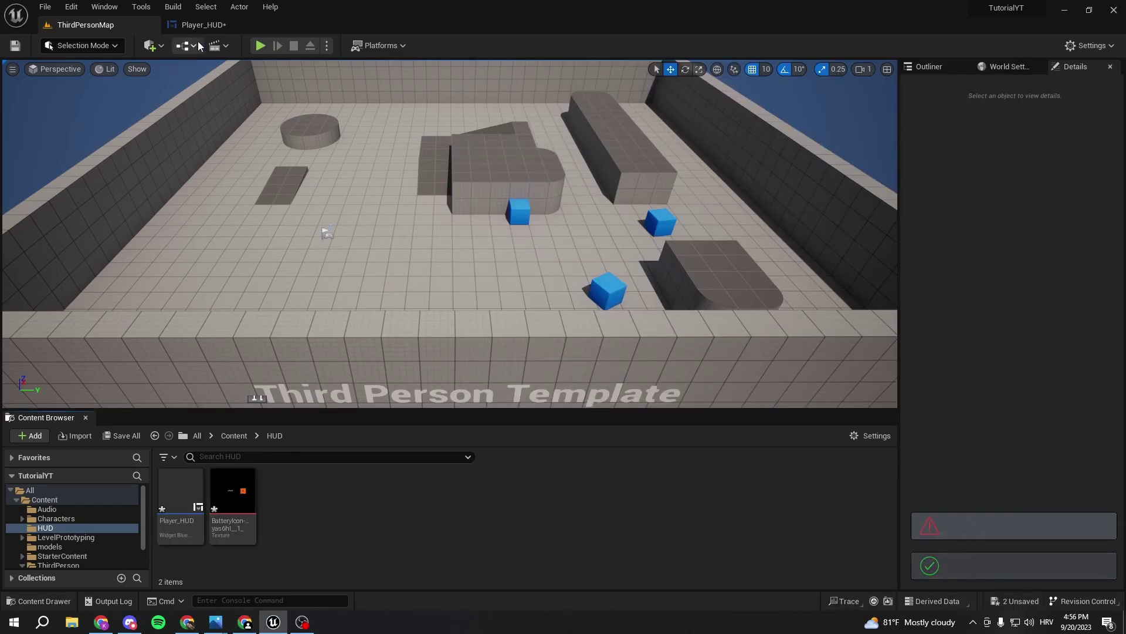
Assign the imported battery icon texture to the Brush image of the Image widget in Player_HUD.
click(199, 26)
click(82, 24)
drag(238, 495, 242, 497)
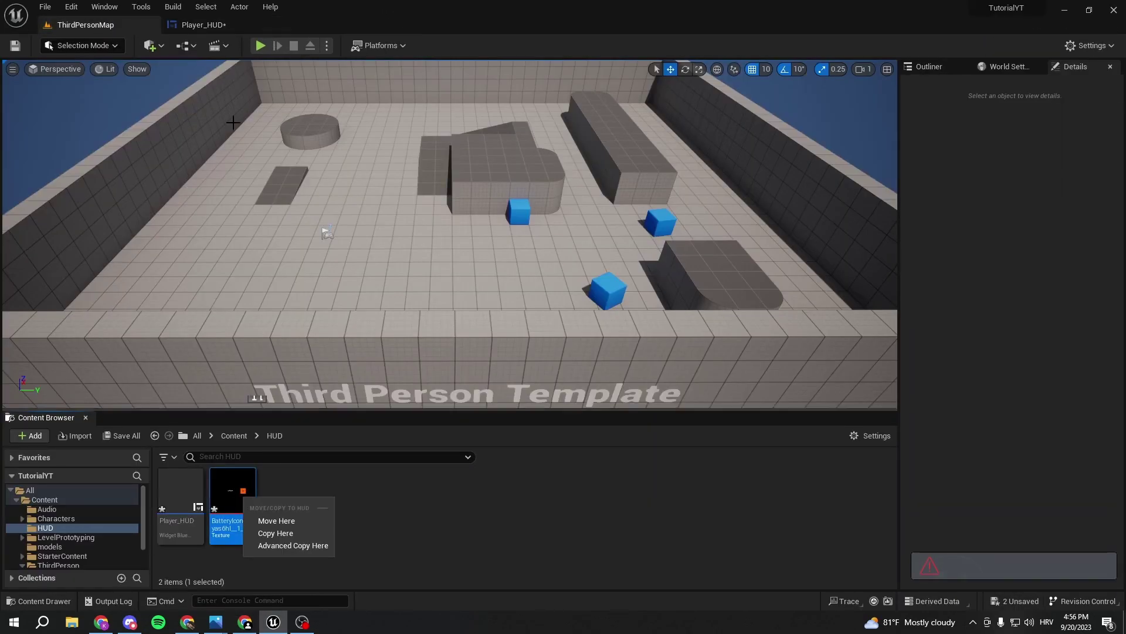
click(345, 526)
click(251, 500)
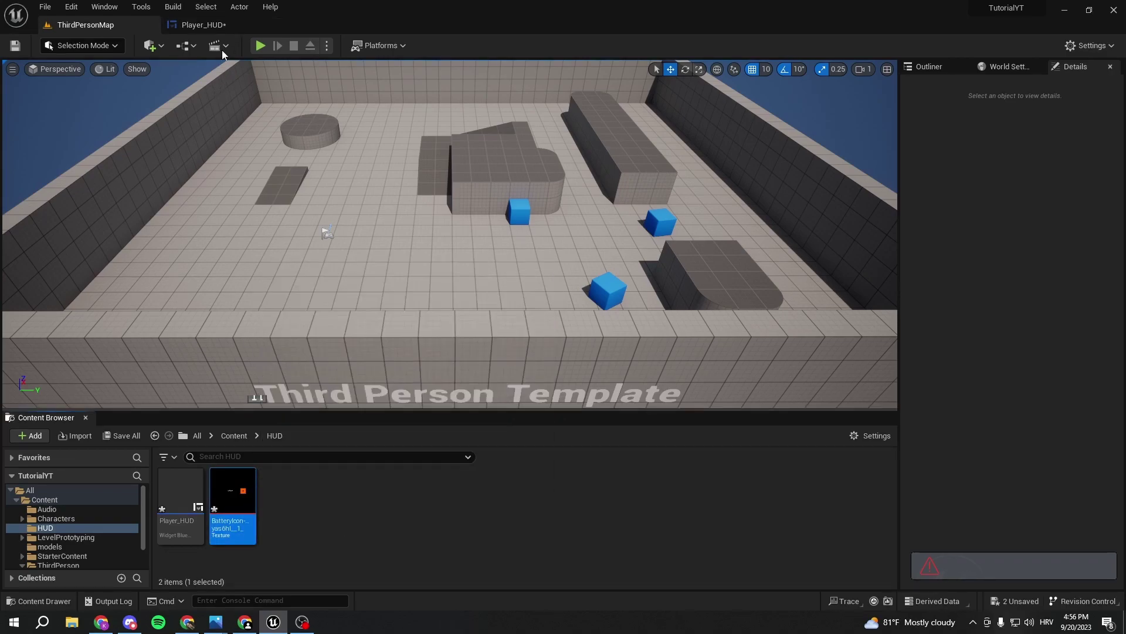
click(204, 24)
click(994, 318)
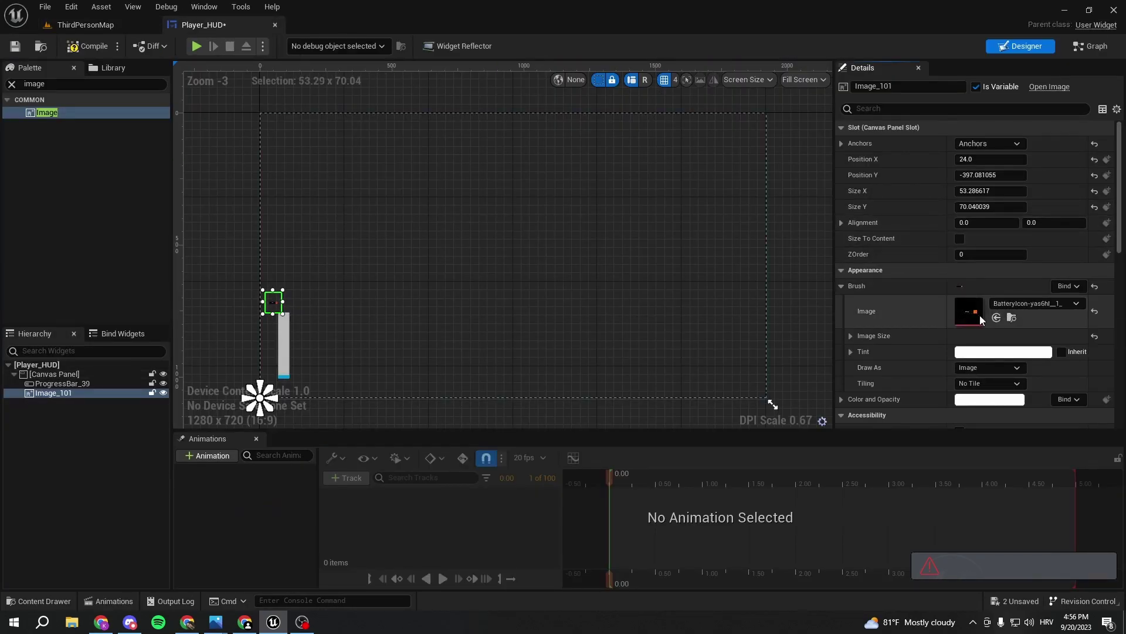
Enlarge the battery image to about 127 by 109 and place it just above the vertical progress bar.
scroll(329, 304, up, 5)
scroll(463, 188, up, 1)
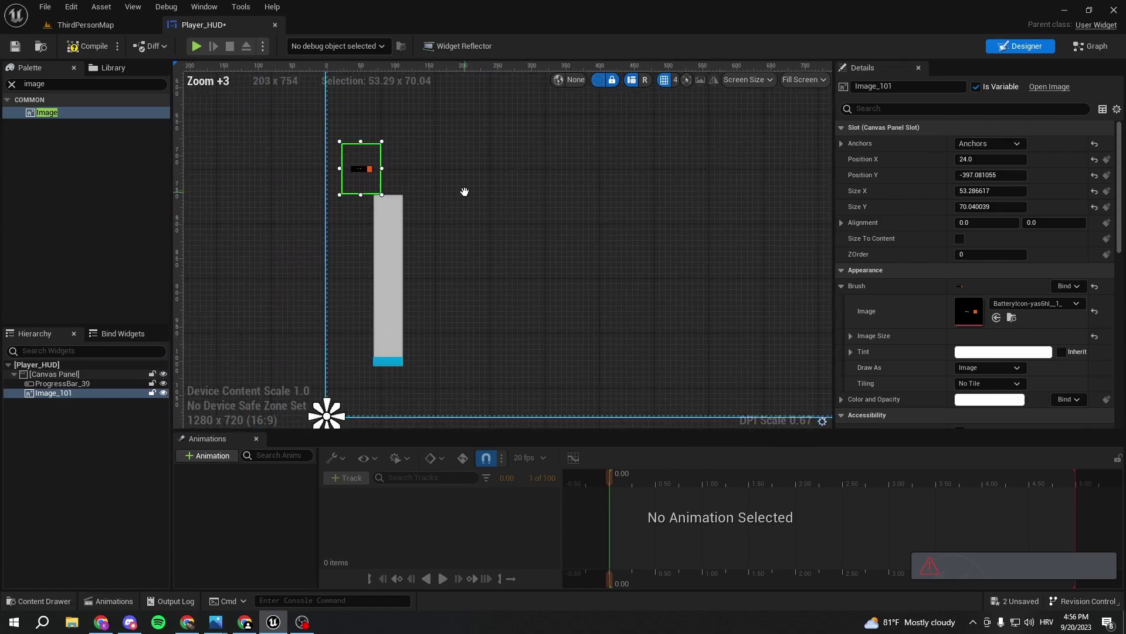
drag(364, 171, 471, 429)
click(409, 405)
click(405, 383)
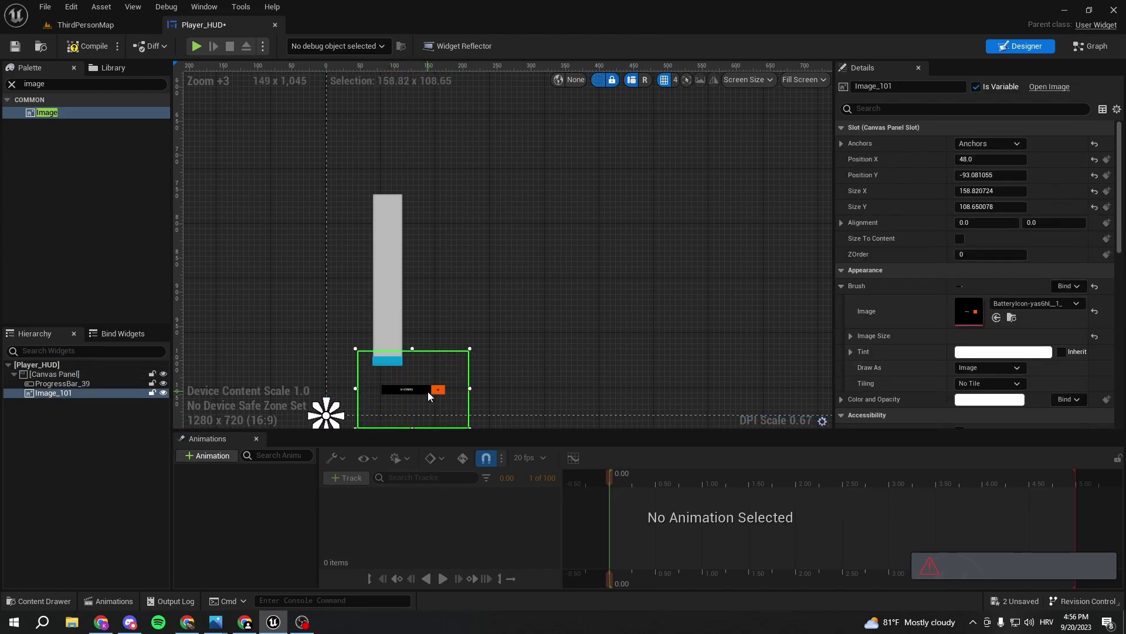
drag(428, 392, 447, 331)
click(460, 337)
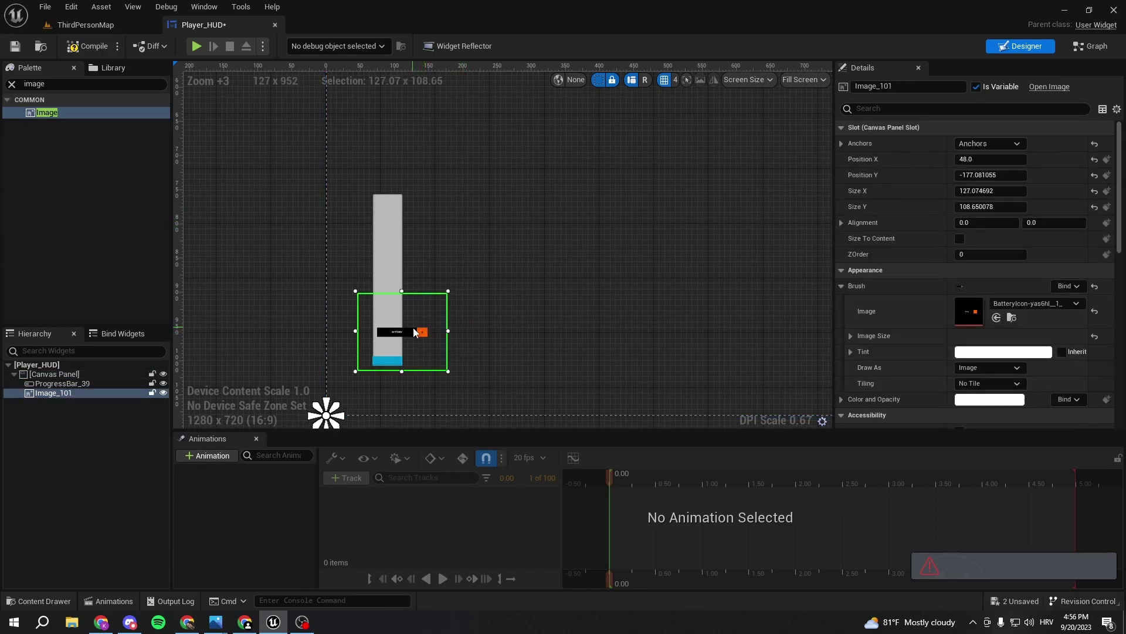
drag(413, 332, 407, 185)
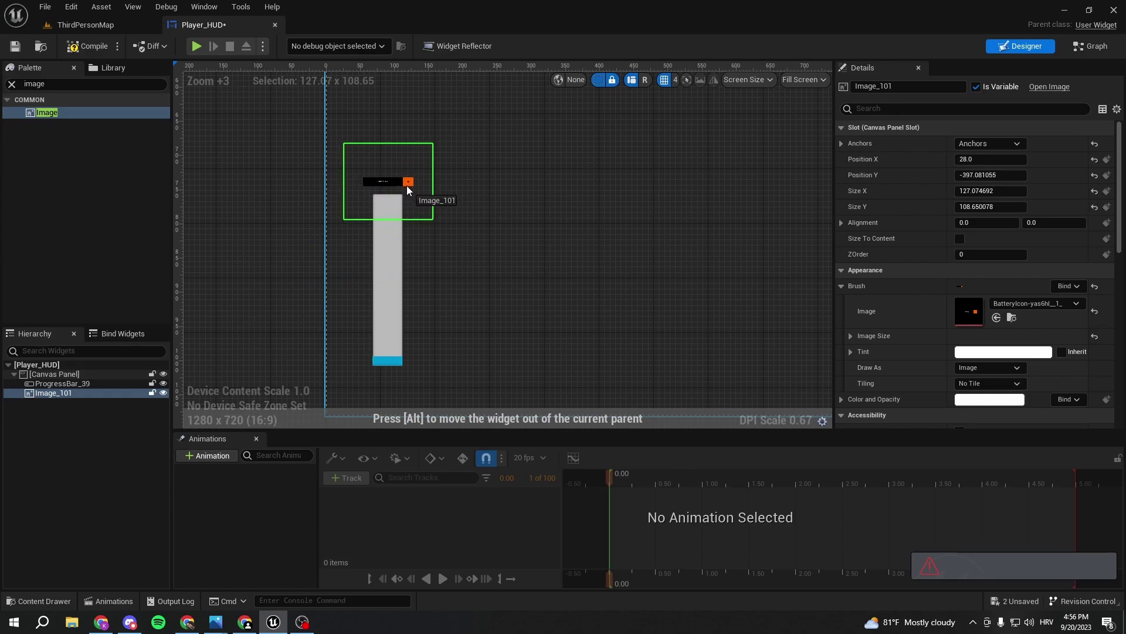
Narrow the battery image slightly and centre it over the progress bar.
click(431, 280)
scroll(456, 322, down, 3)
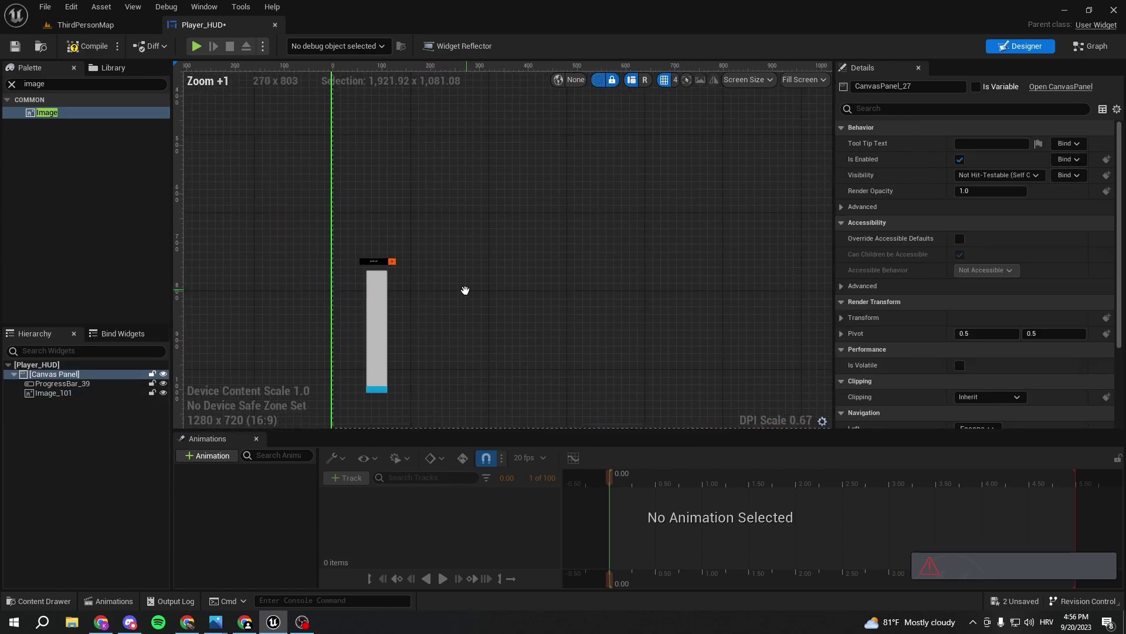
click(390, 264)
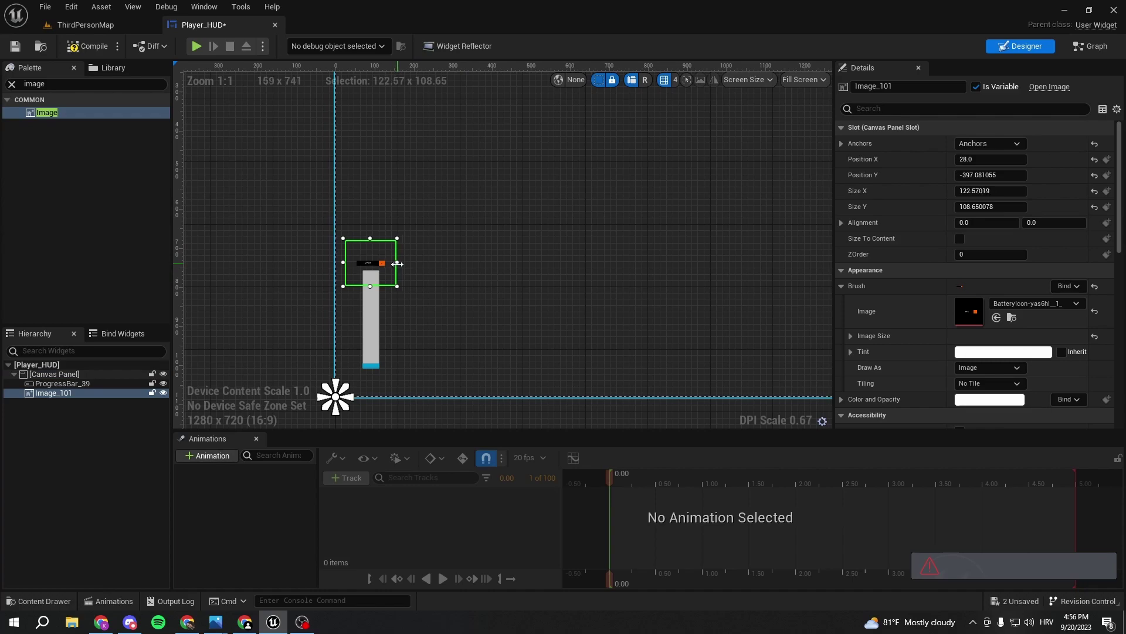
click(453, 294)
scroll(446, 291, up, 3)
right_drag(437, 289, 490, 296)
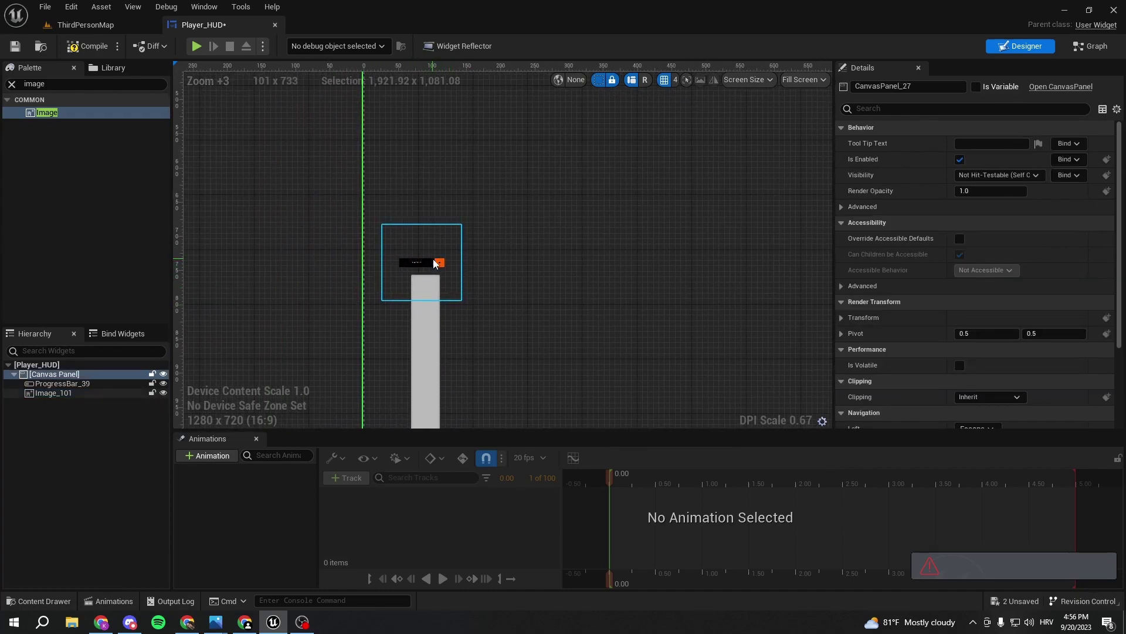
click(436, 261)
drag(436, 261, 438, 262)
click(549, 306)
Set the progress bar's fill type to Left to Right and reshape it into a horizontal bar about 486 by 34.
click(442, 301)
click(989, 333)
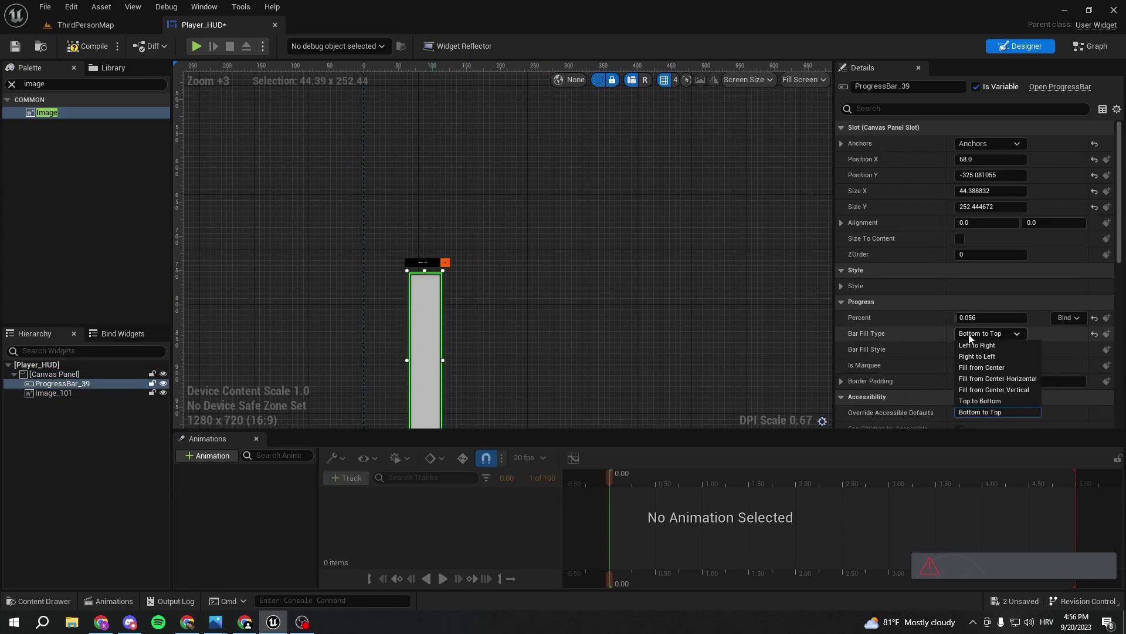
click(971, 344)
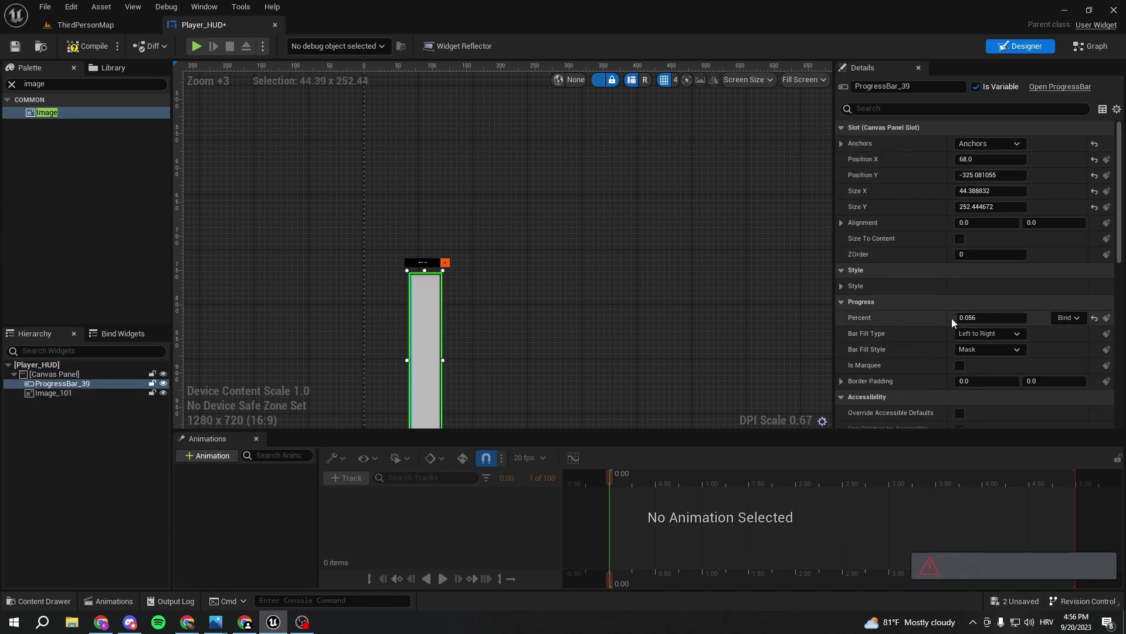
scroll(498, 292, down, 1)
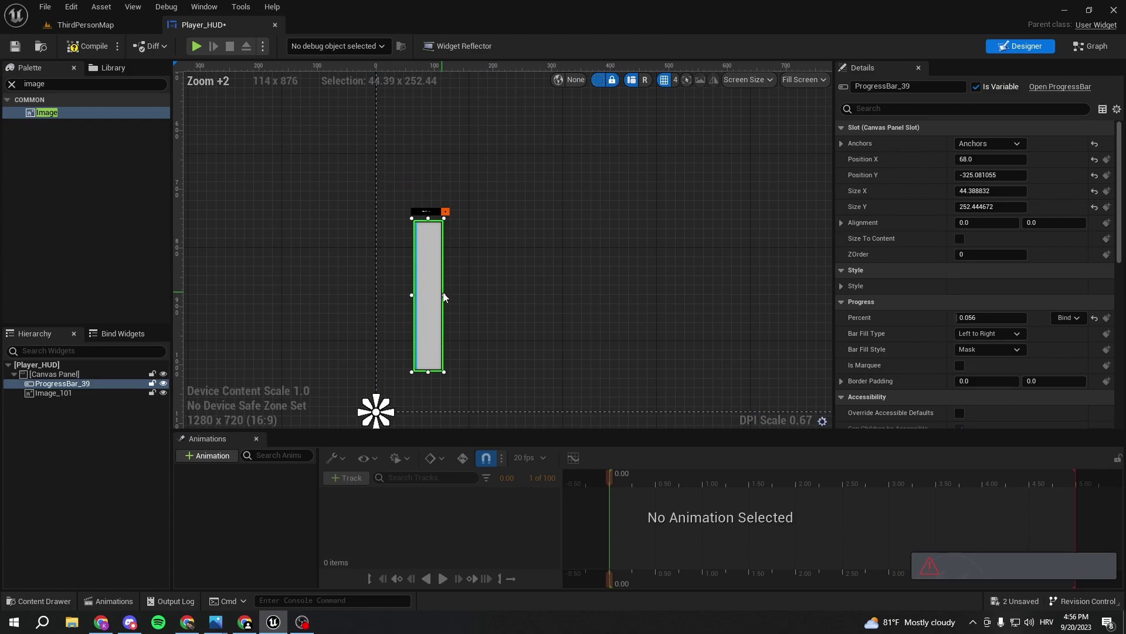
drag(446, 292, 708, 293)
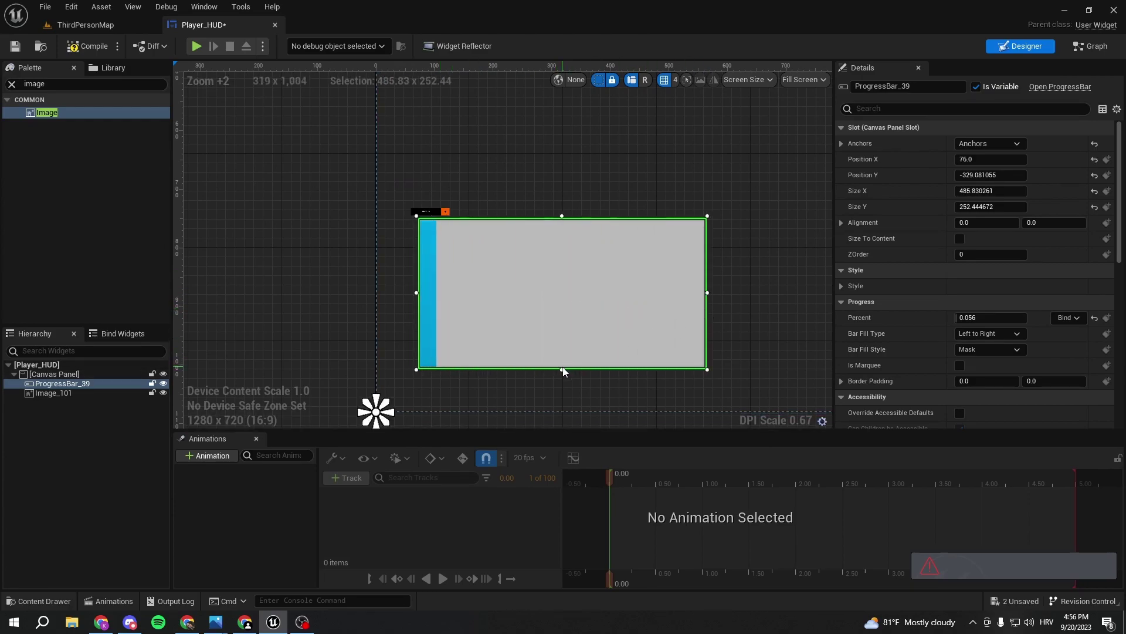
drag(562, 369, 545, 237)
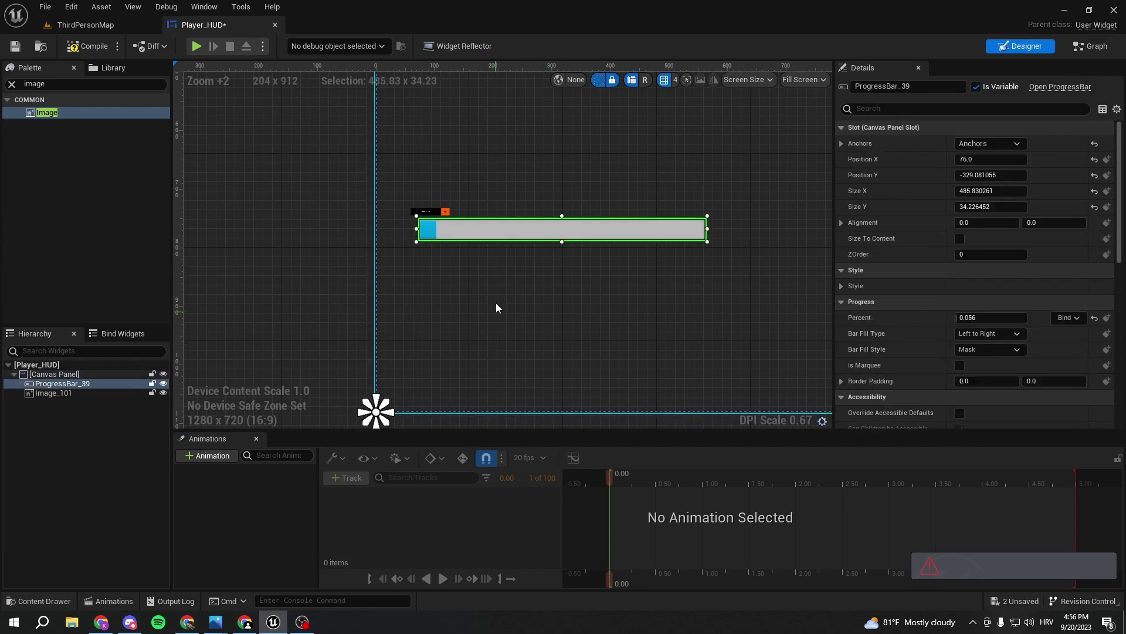
Move the progress bar to about X 32, Y -65 near the canvas's bottom-left corner and place the battery image just above it.
drag(469, 231, 445, 382)
drag(420, 218, 415, 369)
click(457, 368)
click(464, 381)
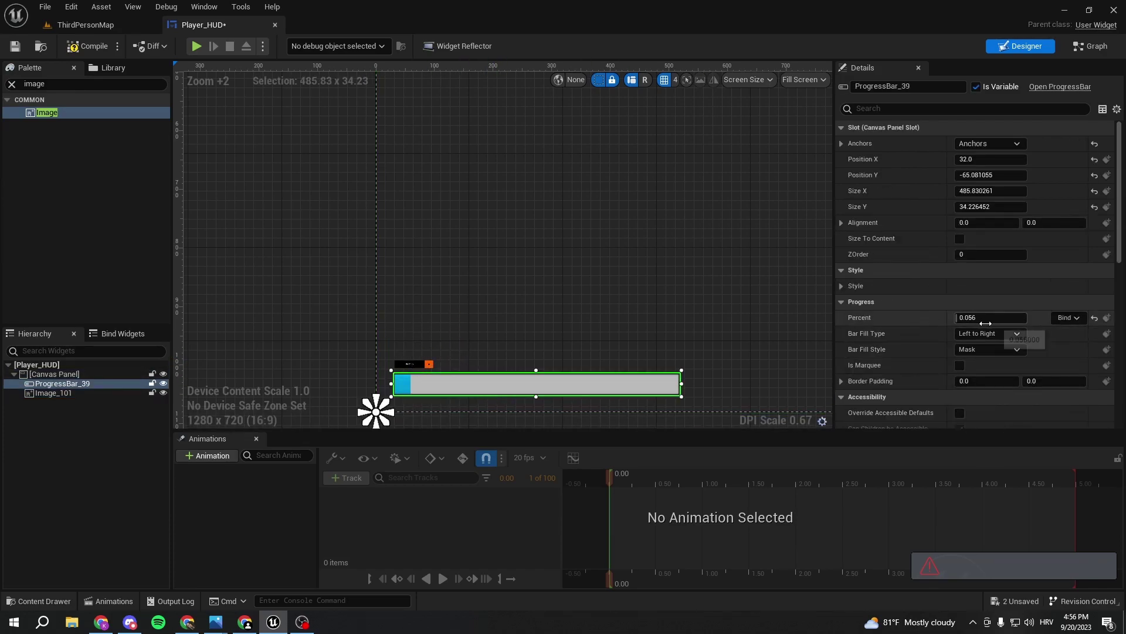
Change the progress bar's Fill Color and Opacity to an orange-red, about R 1.0, G 0.147, B 0.058.
click(843, 287)
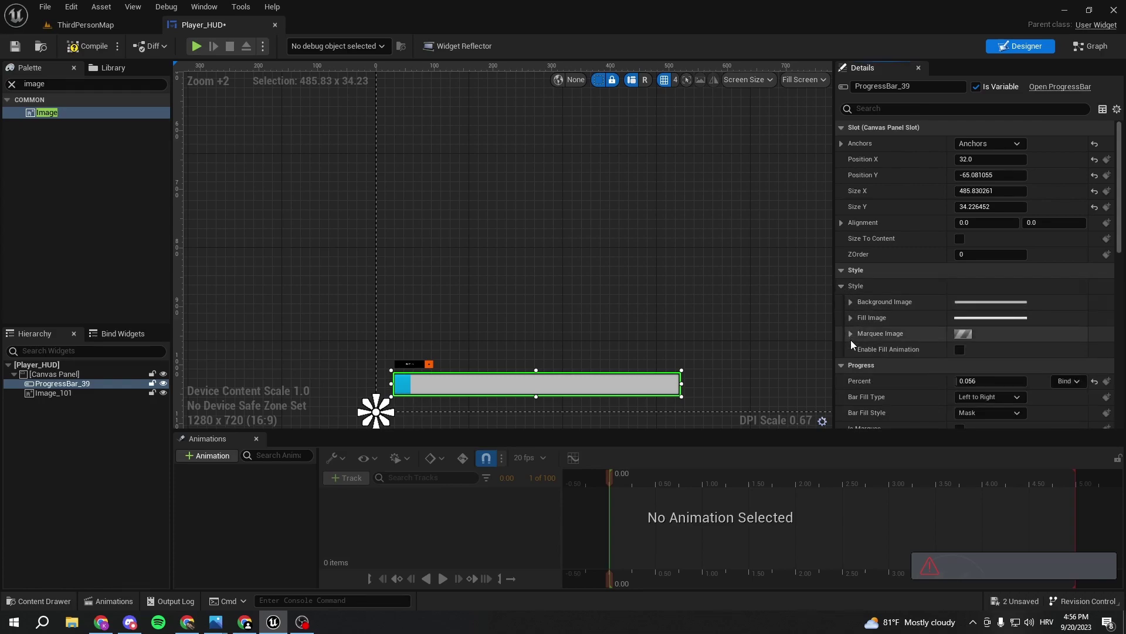
click(843, 286)
scroll(844, 329, down, 4)
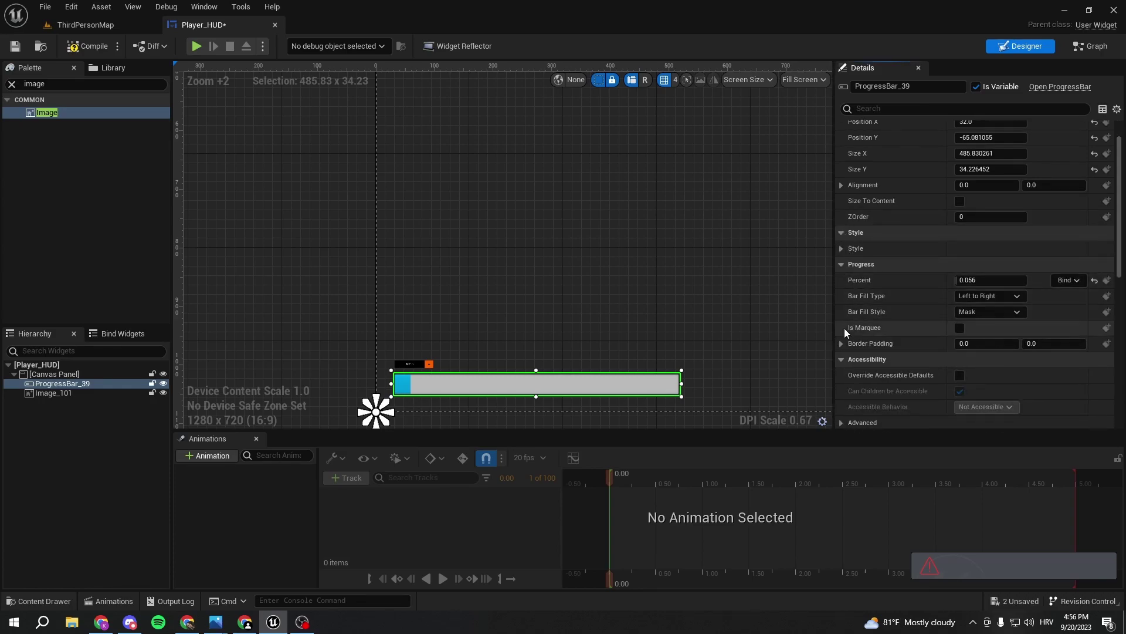
scroll(841, 328, down, 1)
click(842, 322)
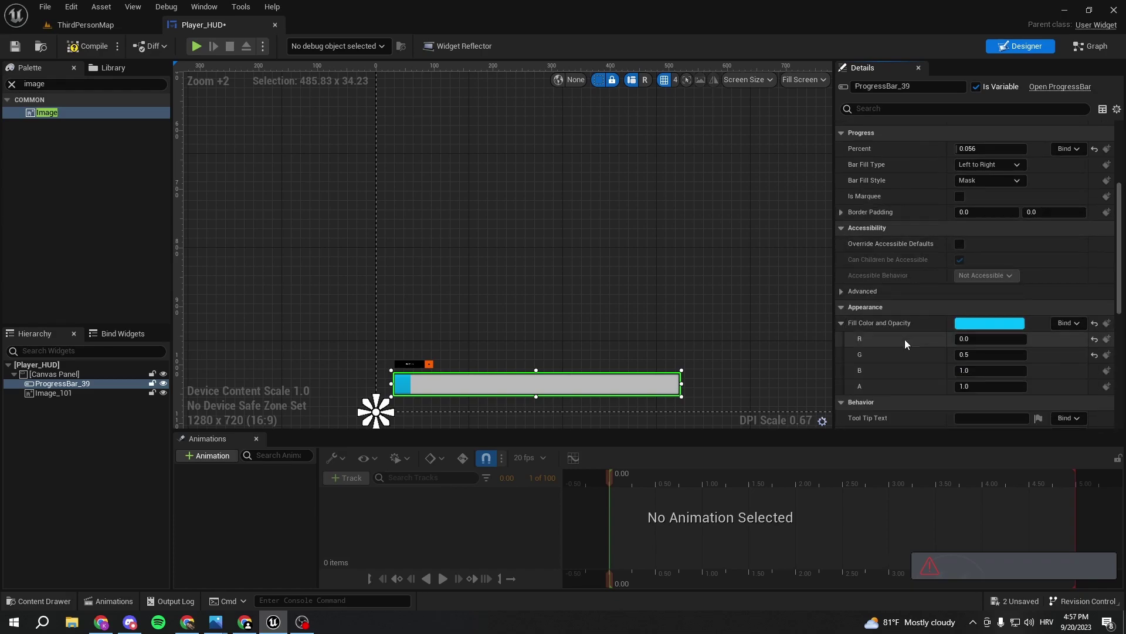
click(991, 323)
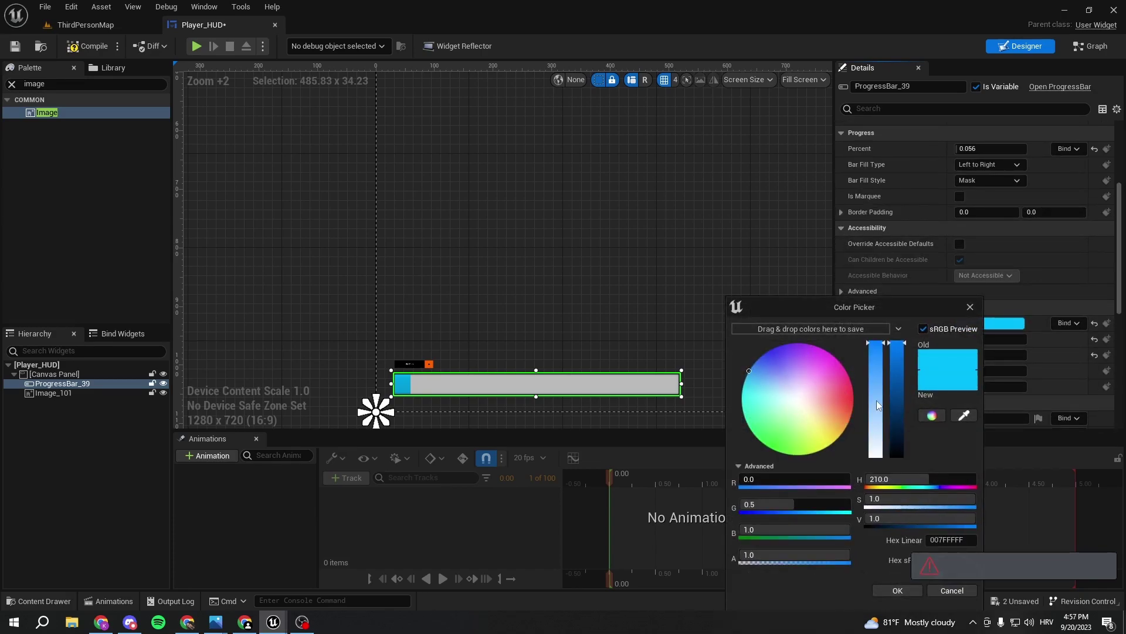
drag(810, 396, 850, 404)
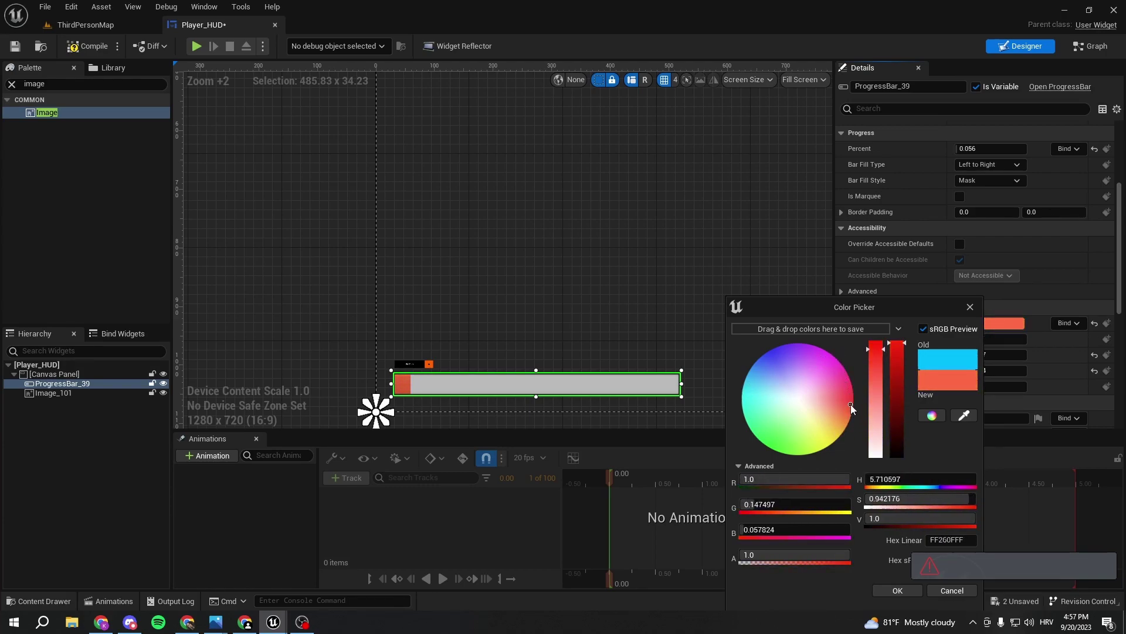
click(971, 307)
Try out the progress bar's Percent value, leave it at 0.0, and compile the widget.
scroll(963, 291, up, 2)
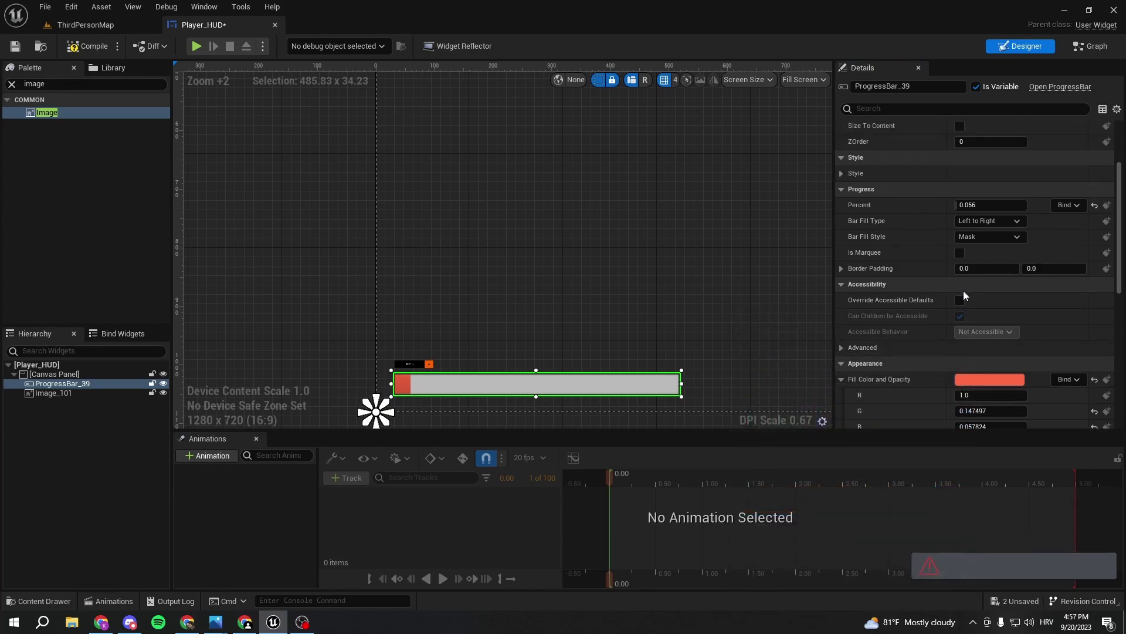
drag(974, 205, 1027, 205)
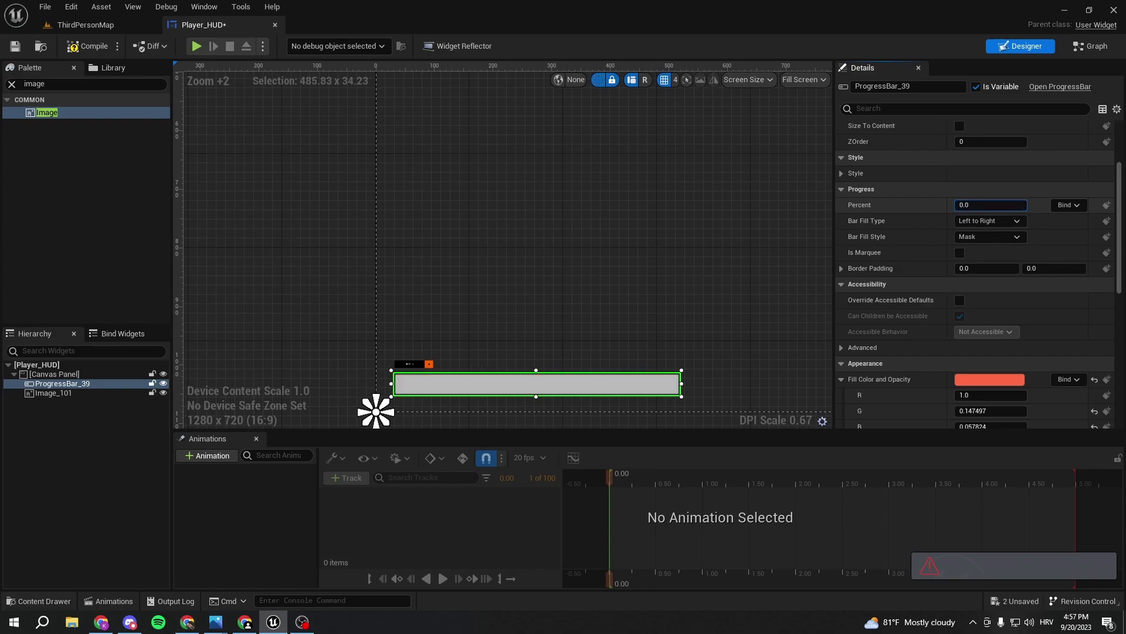
click(589, 234)
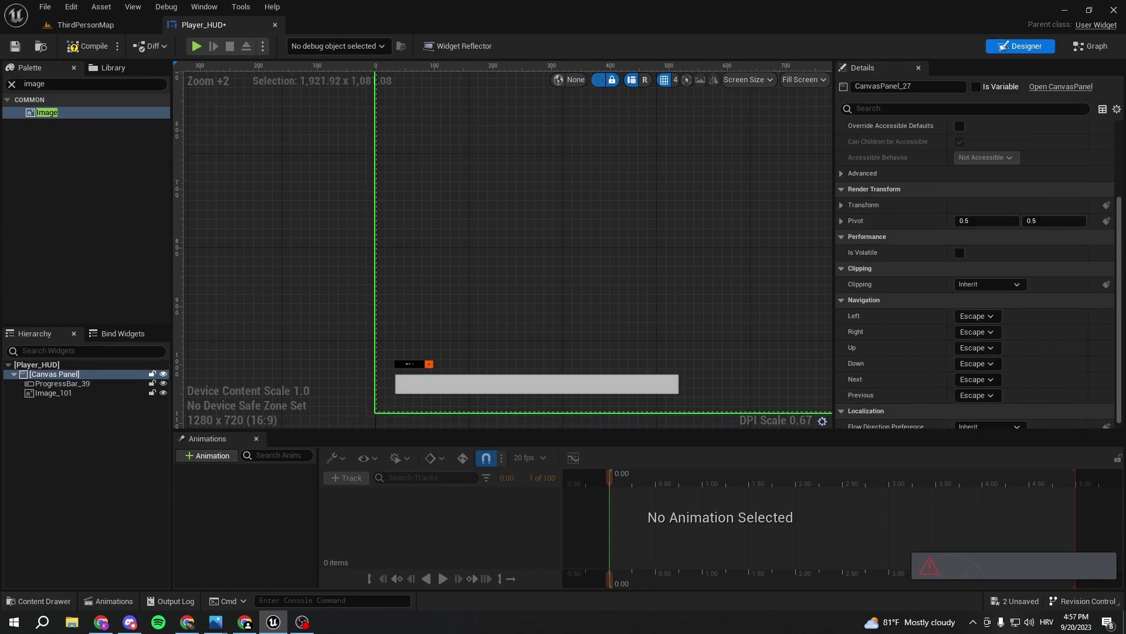
click(293, 170)
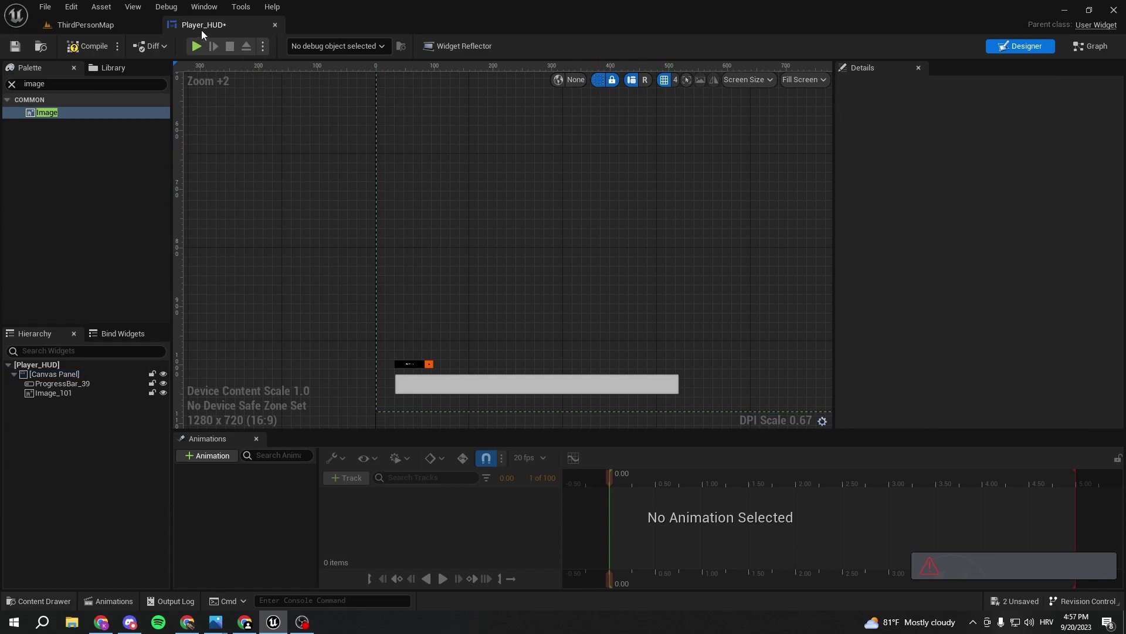
click(79, 47)
In the widget's event graph, add a Get All Actors Of Class node connected to Event Construct.
click(1090, 45)
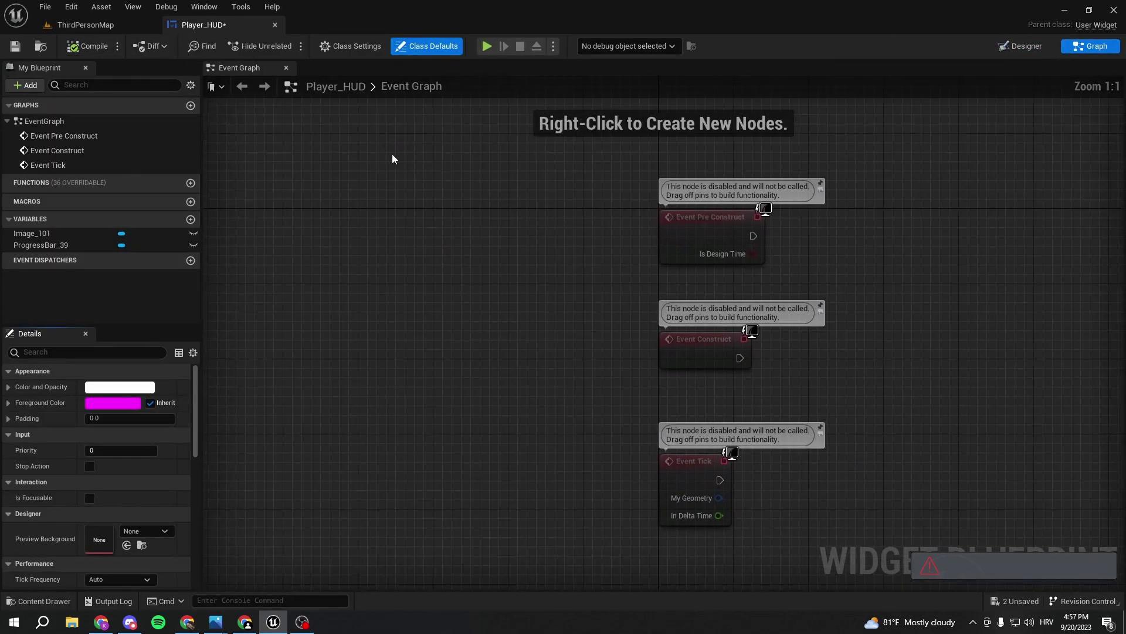
right_drag(549, 263, 354, 244)
right_drag(606, 277, 603, 288)
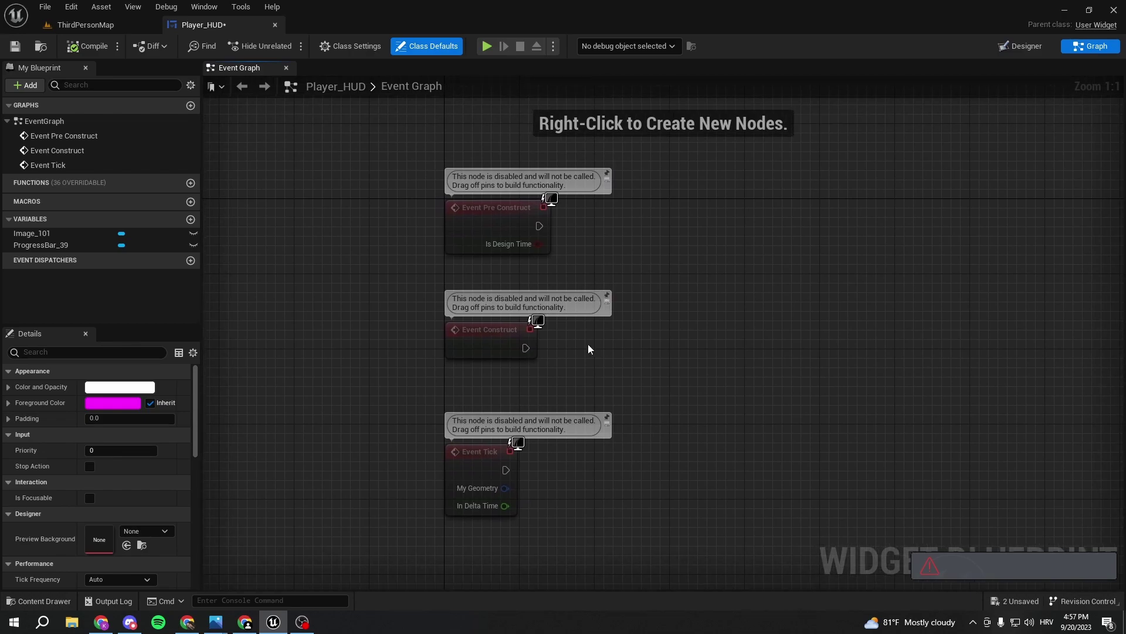
right_drag(588, 345, 560, 317)
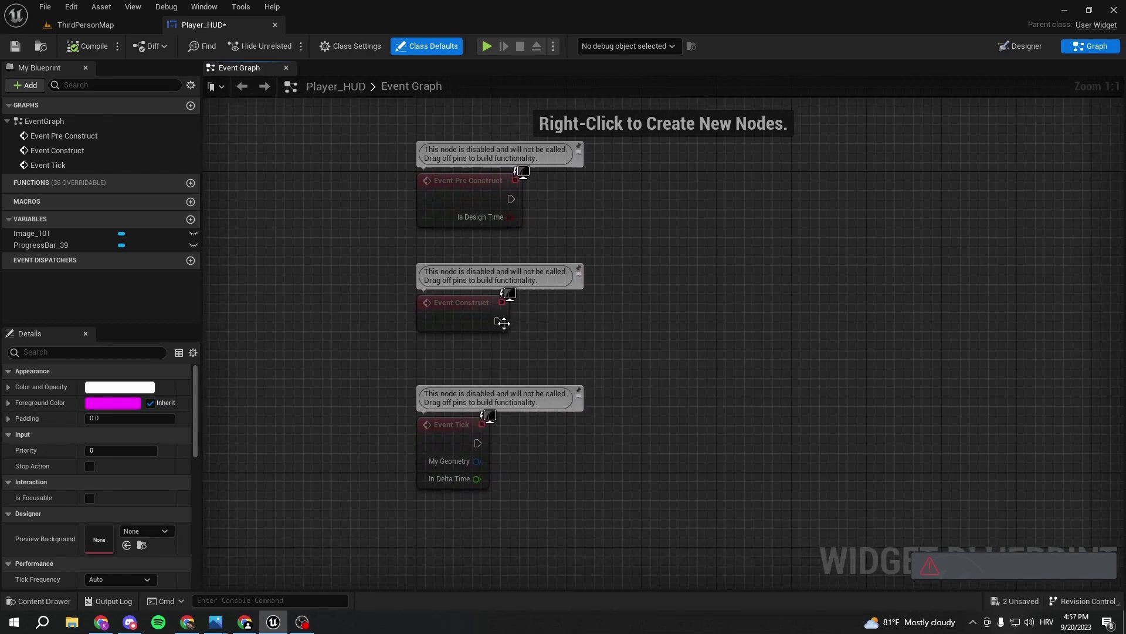
drag(544, 318, 600, 316)
text(get all)
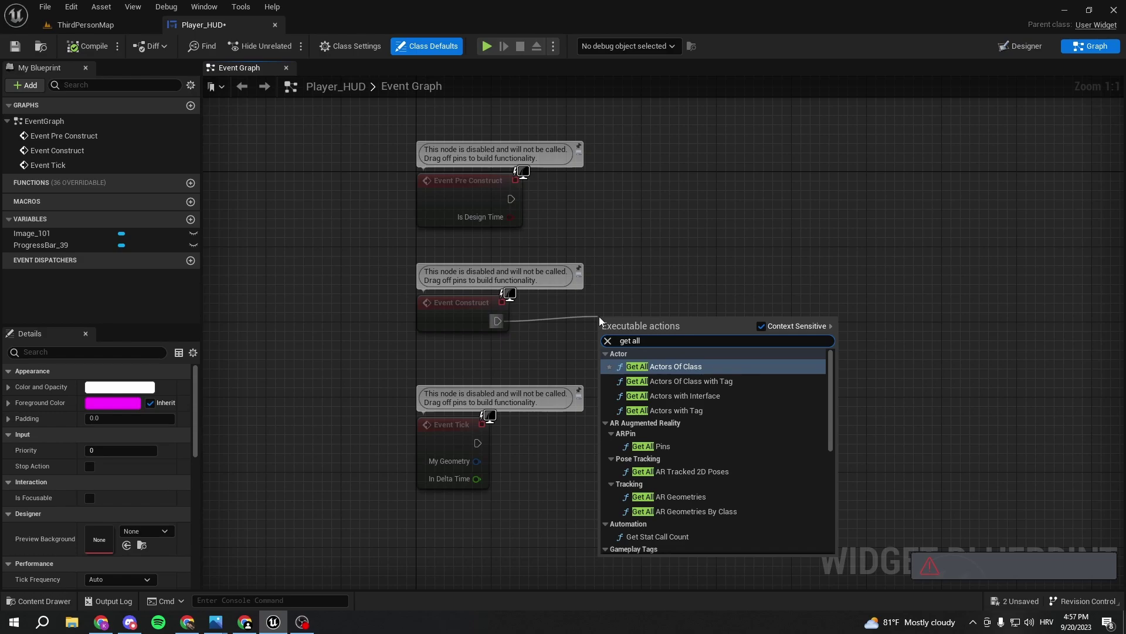
key(Return)
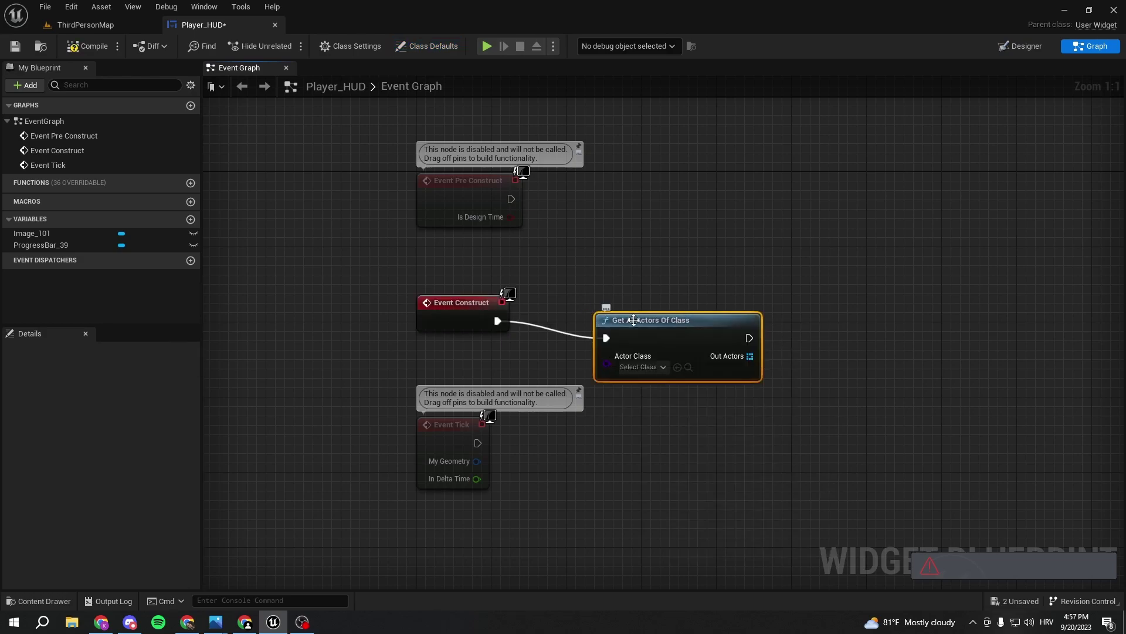
Set the Get All Actors Of Class node's Actor Class to BP_ThirdPersonCharacter, align it with Event Construct, and move Event Tick further down.
click(633, 339)
text(bp)
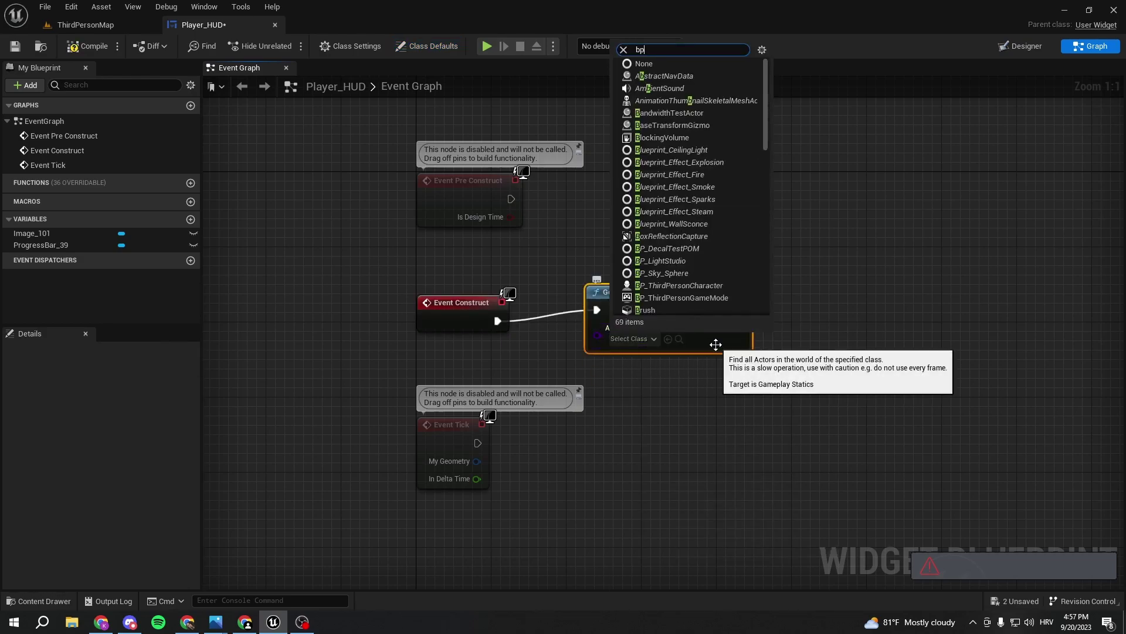
text(_Third)
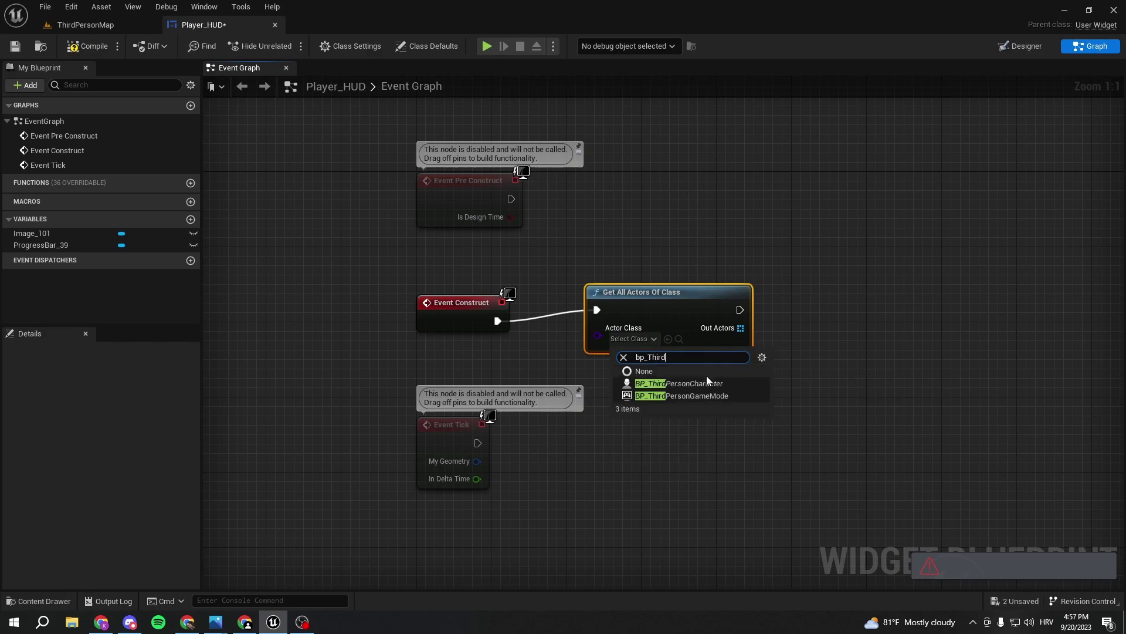
click(690, 380)
right_drag(853, 355, 754, 363)
drag(578, 301, 558, 314)
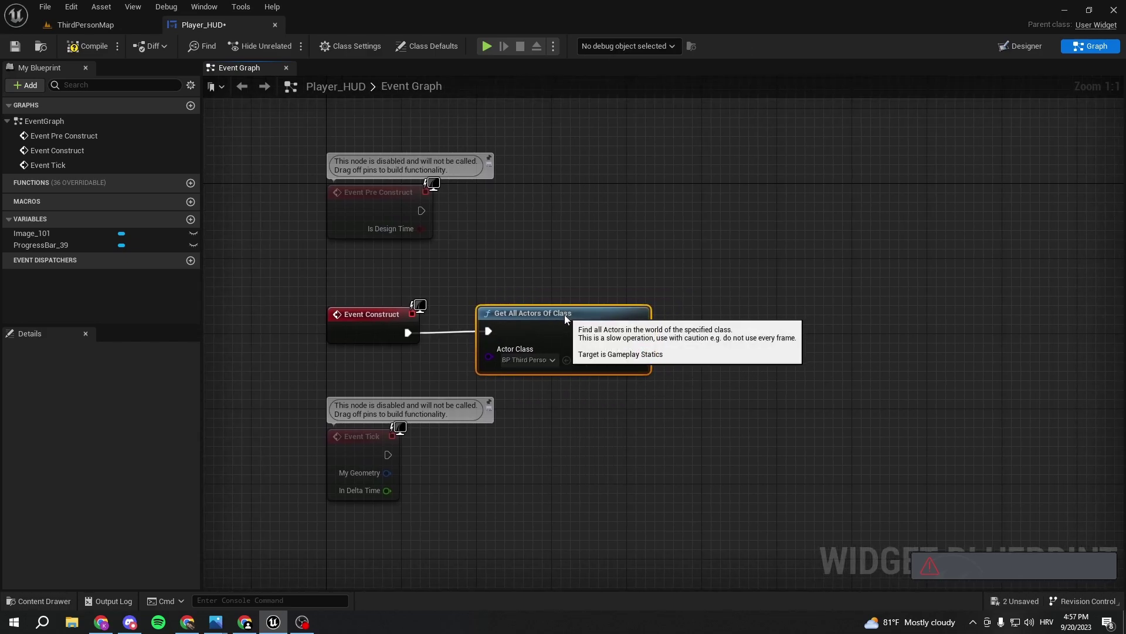
drag(515, 383, 348, 501)
click(501, 385)
right_drag(500, 385, 486, 393)
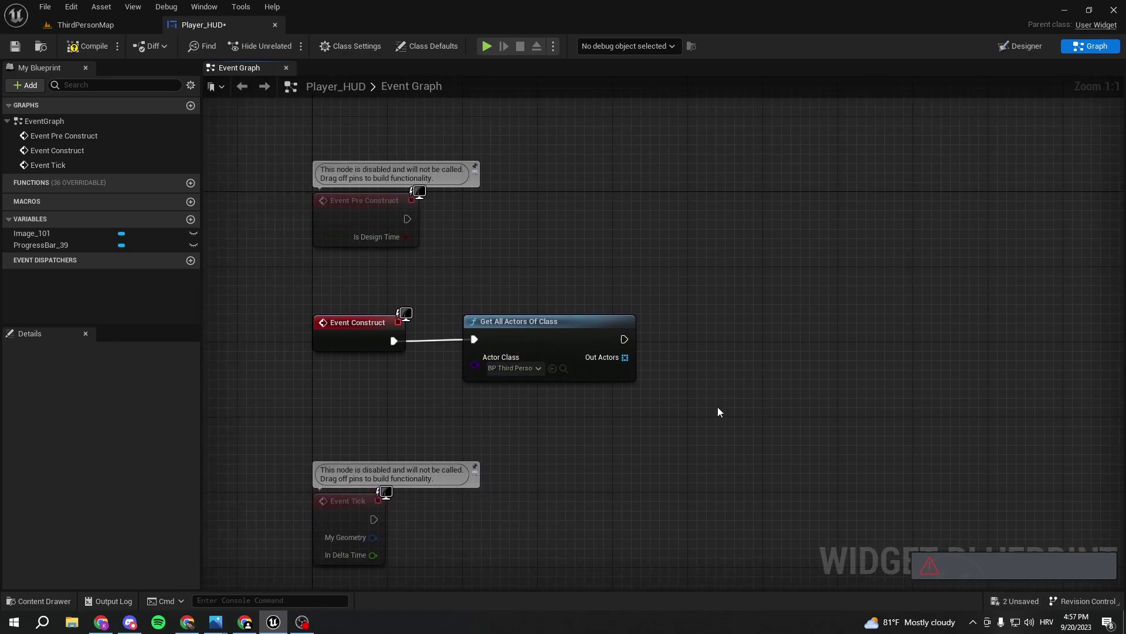
Add an array Get node at index 0 from the Out Actors output.
right_drag(720, 412, 584, 415)
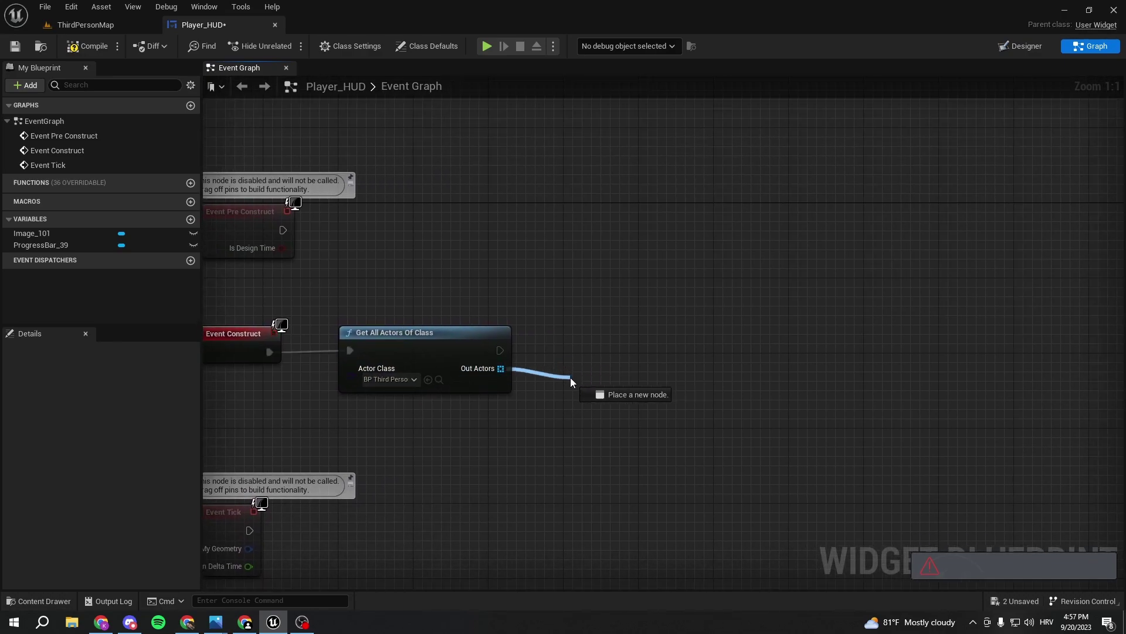
text(get)
drag(571, 378, 608, 351)
key(Return)
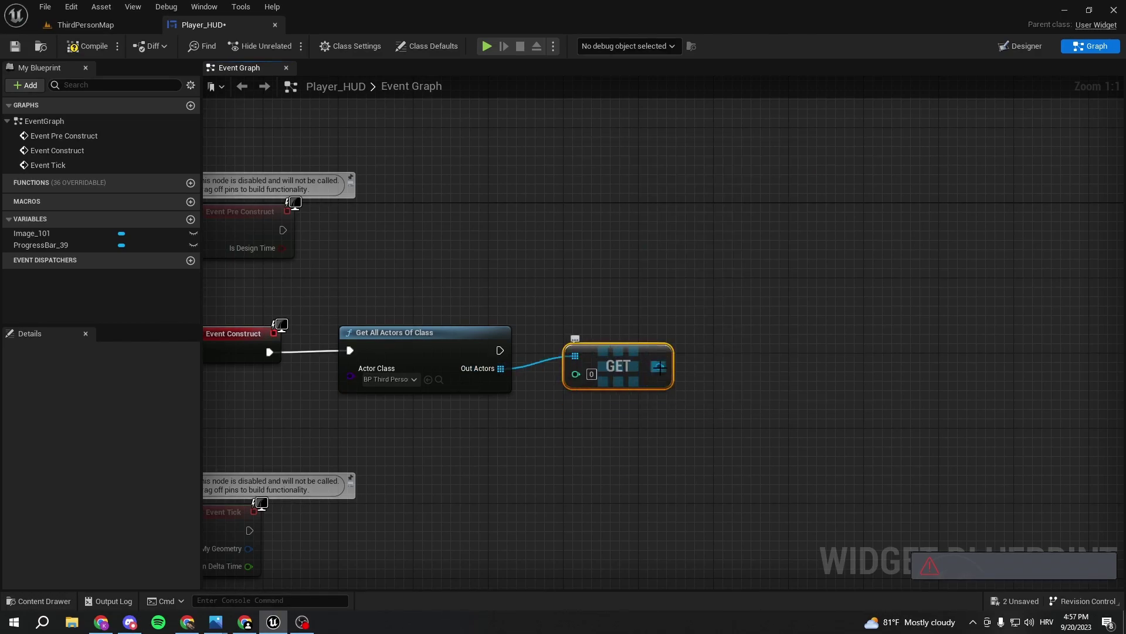
Promote the Get node's output to a variable named PlayerRef.
right_click(660, 368)
click(694, 398)
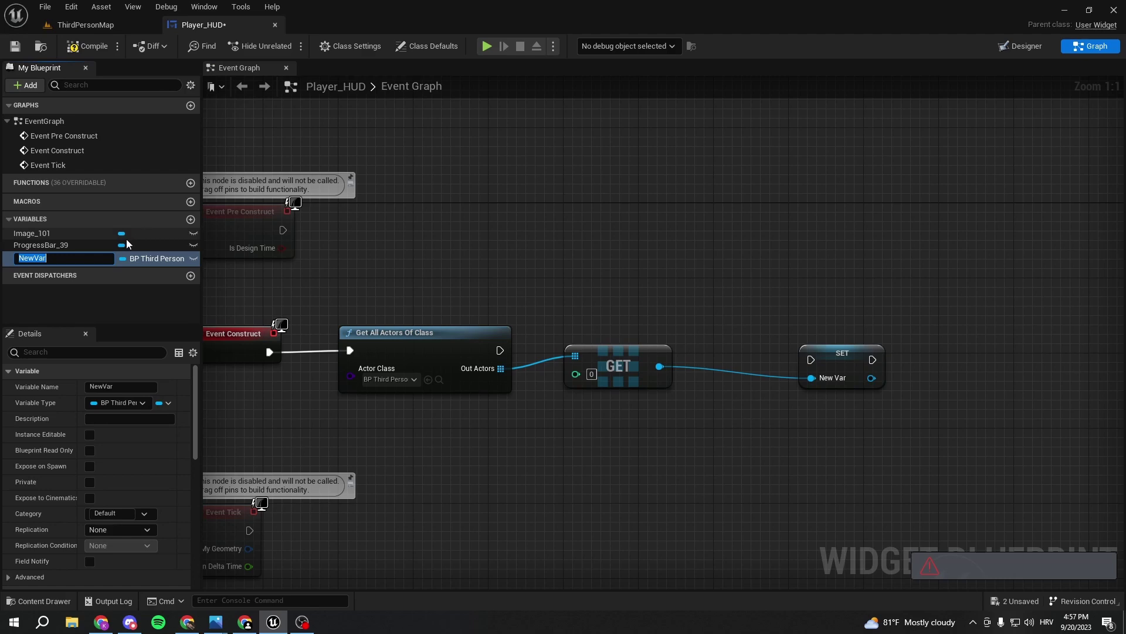
text(PlayerRef)
key(Return)
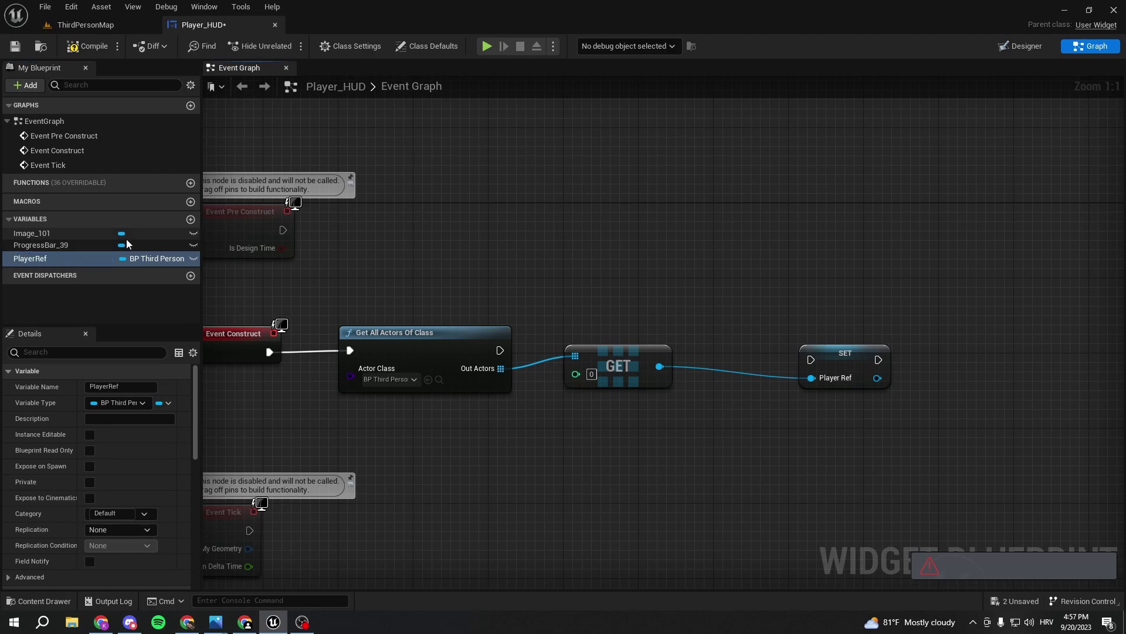
Connect Get All Actors Of Class's execution output to the Set Player Ref node, and tidy the Get and Set node positions.
drag(810, 366, 500, 350)
drag(631, 358, 632, 384)
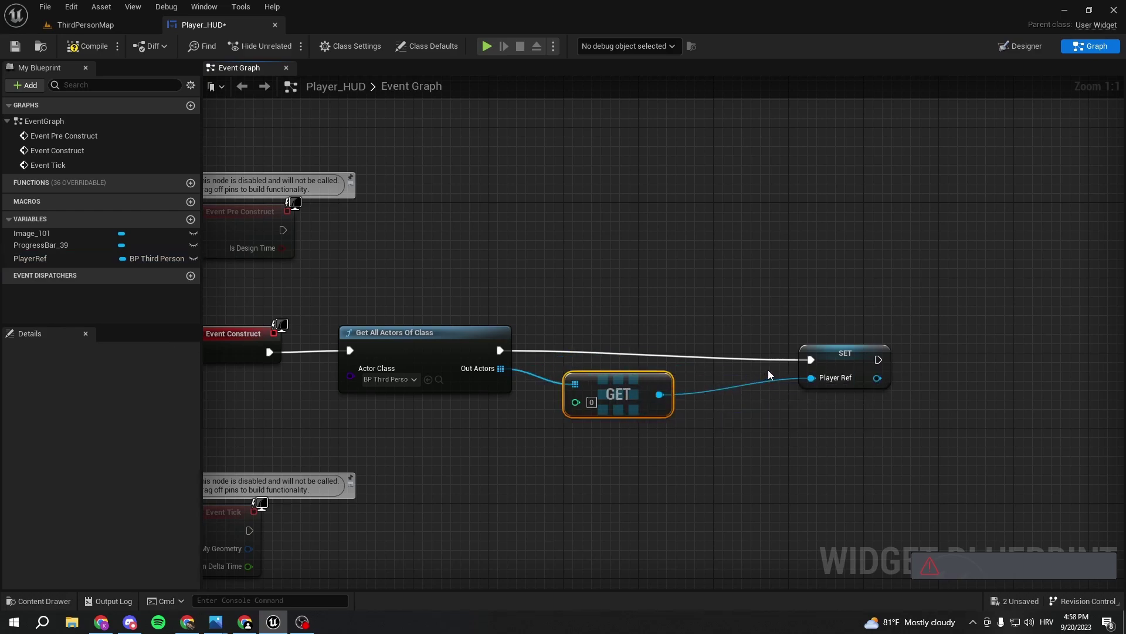
drag(810, 359, 842, 345)
click(849, 311)
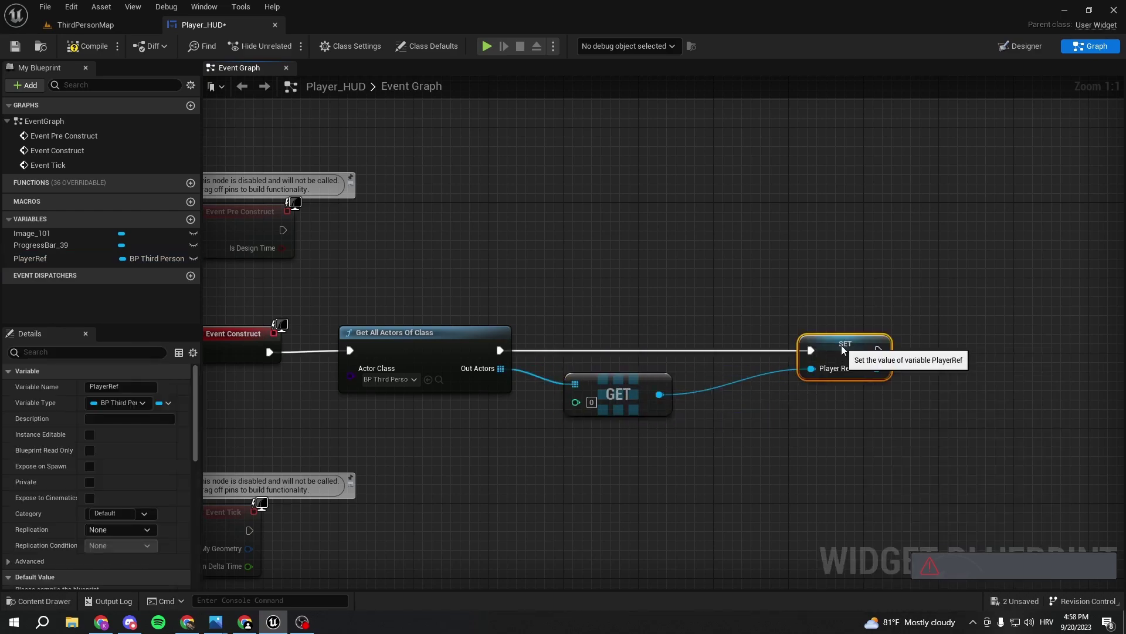
click(586, 217)
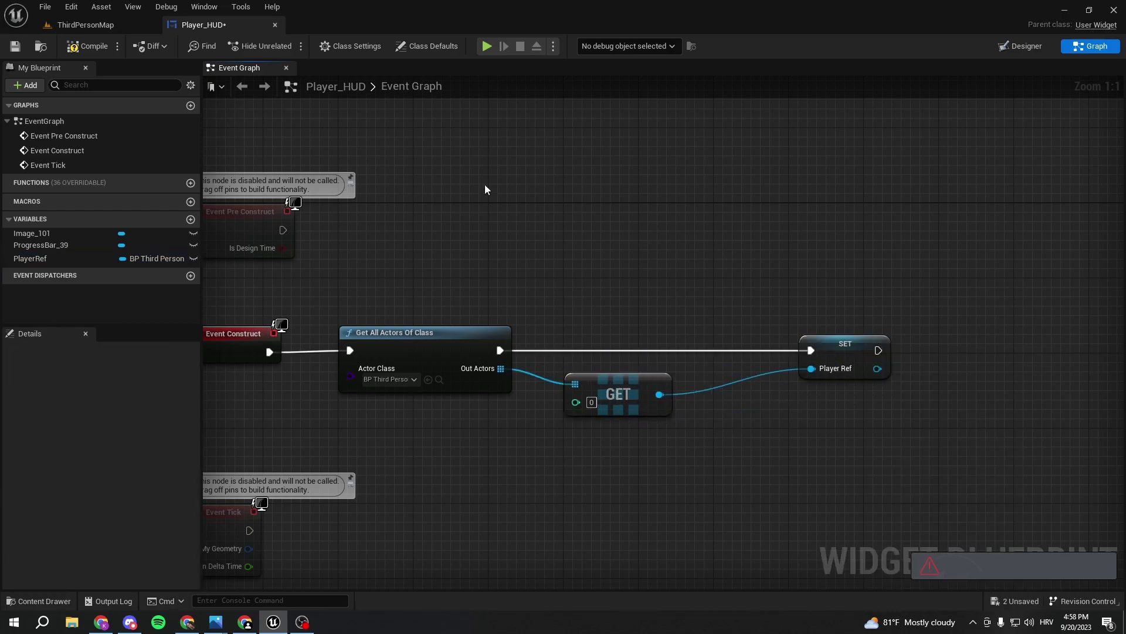
Create a binding for the battery progress bar's Percent, and move the Return Node farther from the Get Percent node.
click(1027, 47)
click(332, 385)
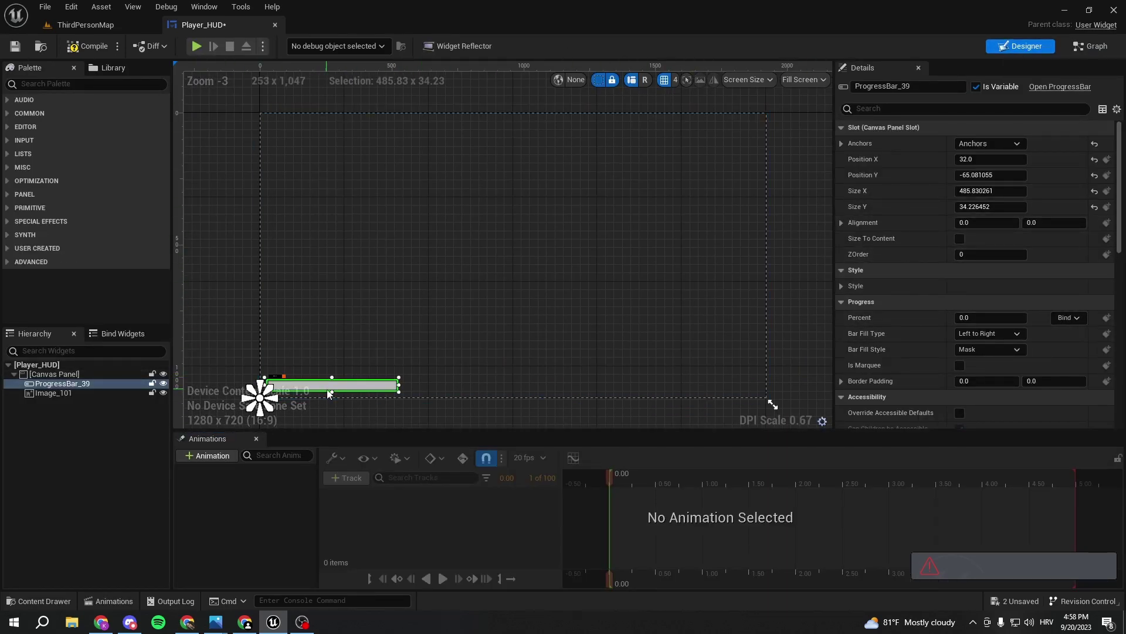
click(1068, 318)
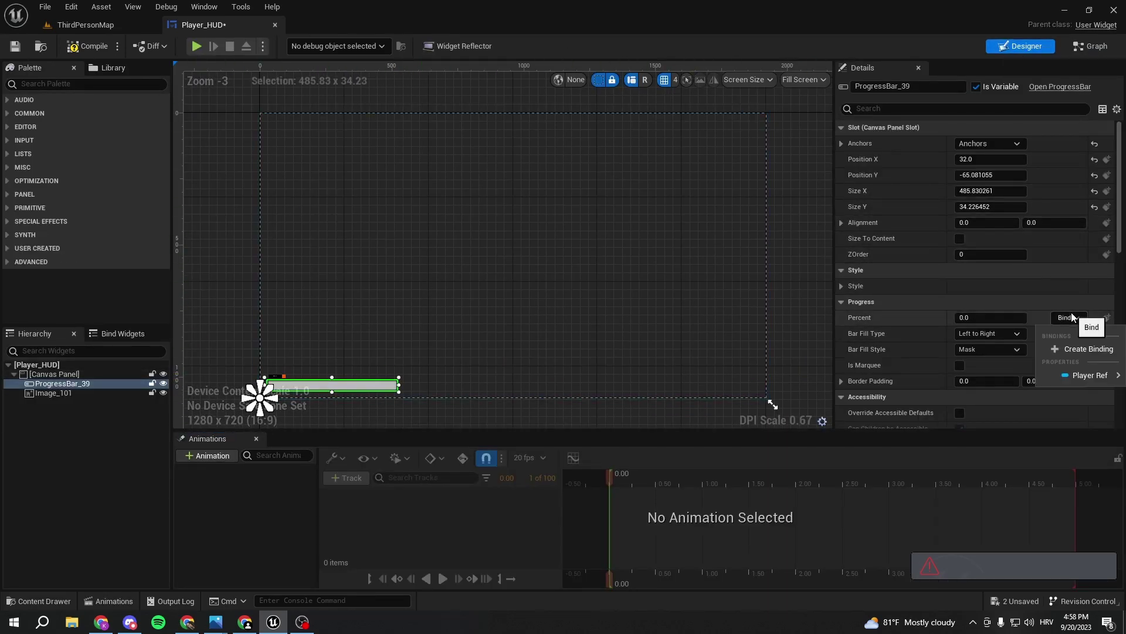
click(1088, 349)
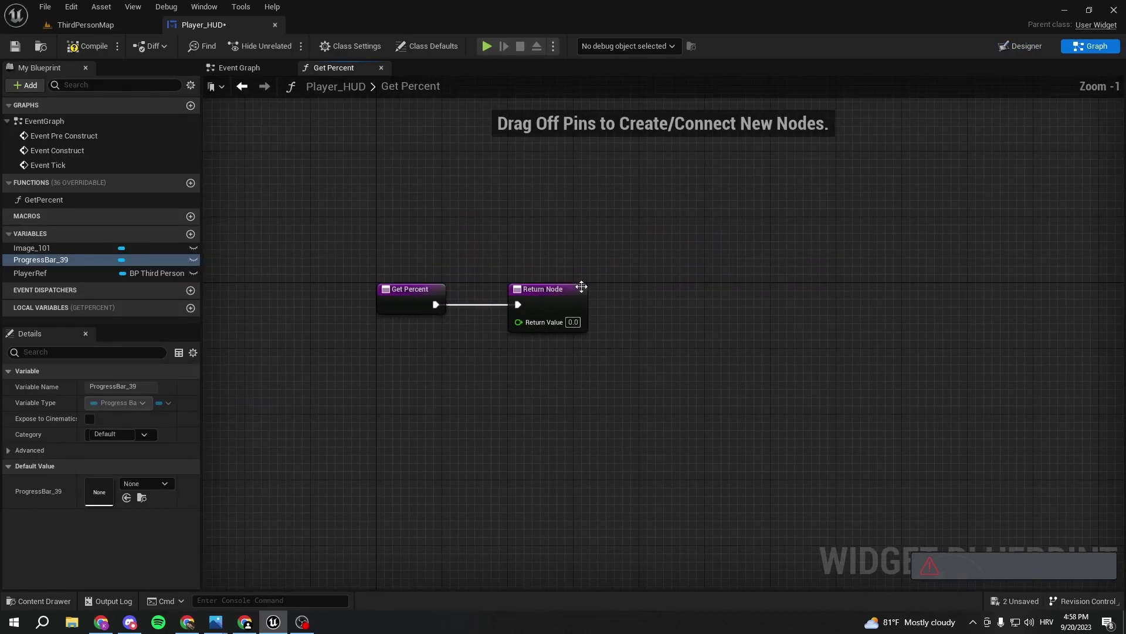
drag(525, 288, 836, 287)
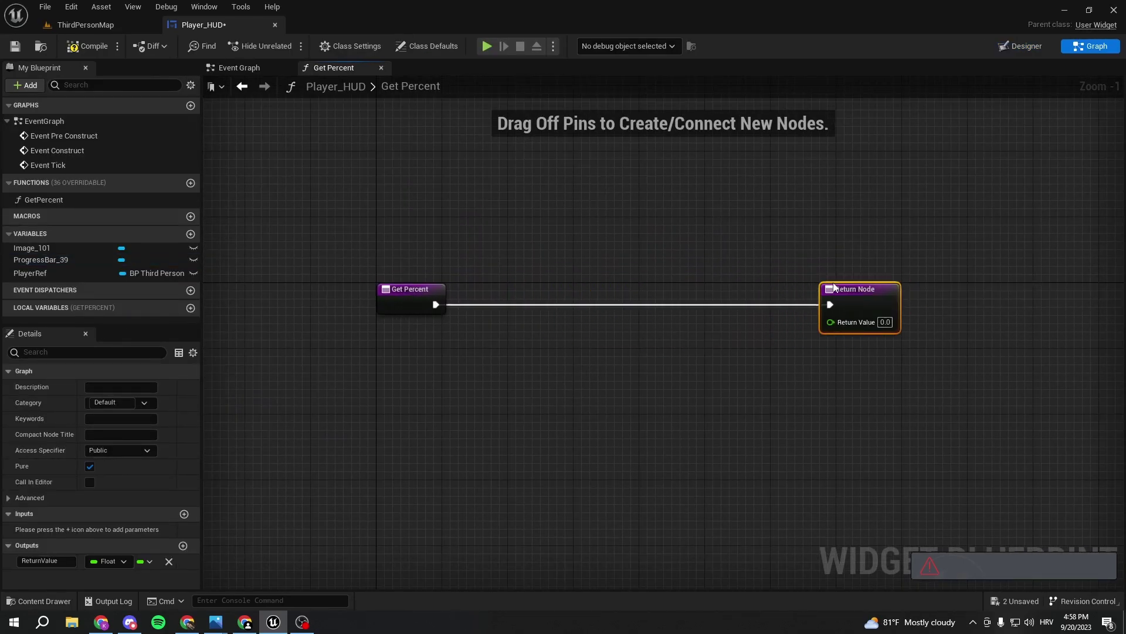
right_drag(516, 390, 517, 328)
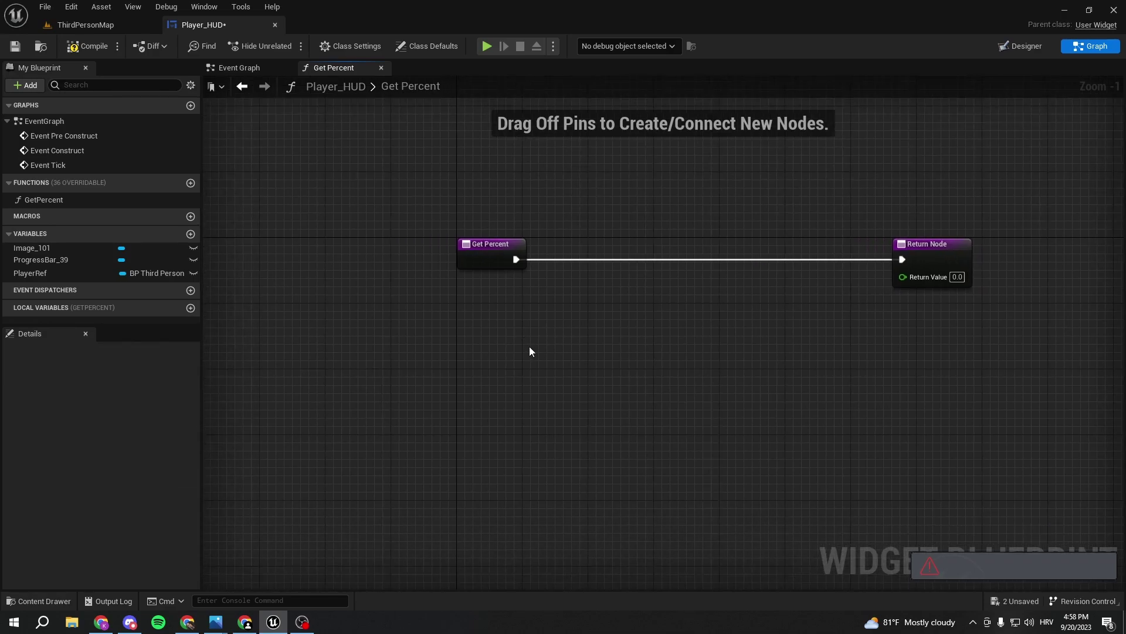
right_drag(640, 351, 609, 353)
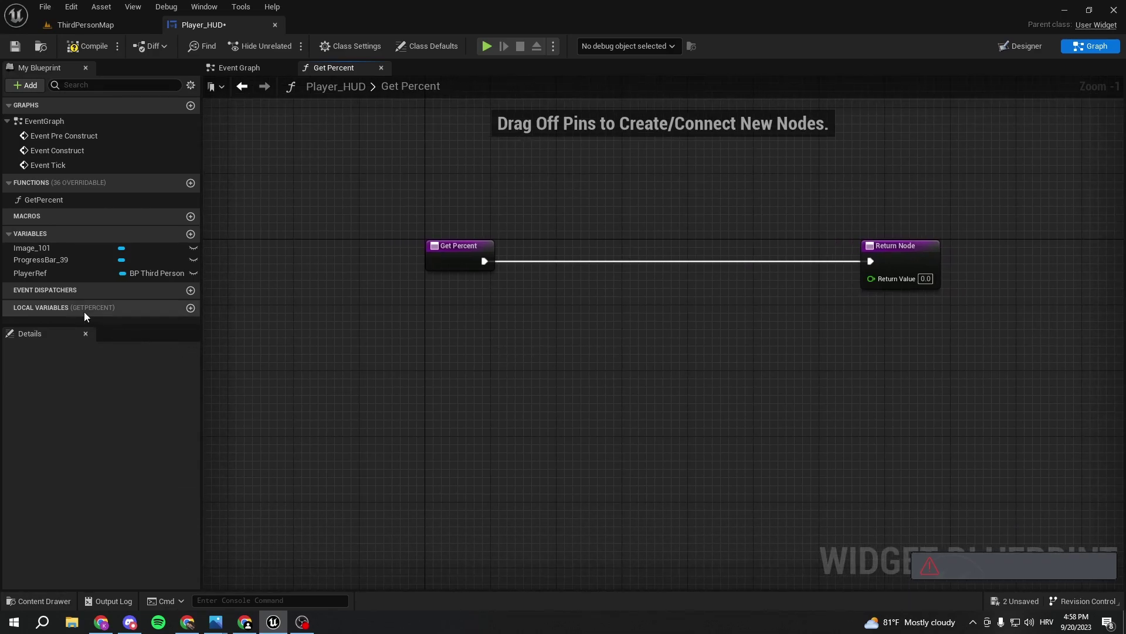
right_click(456, 317)
text(get )
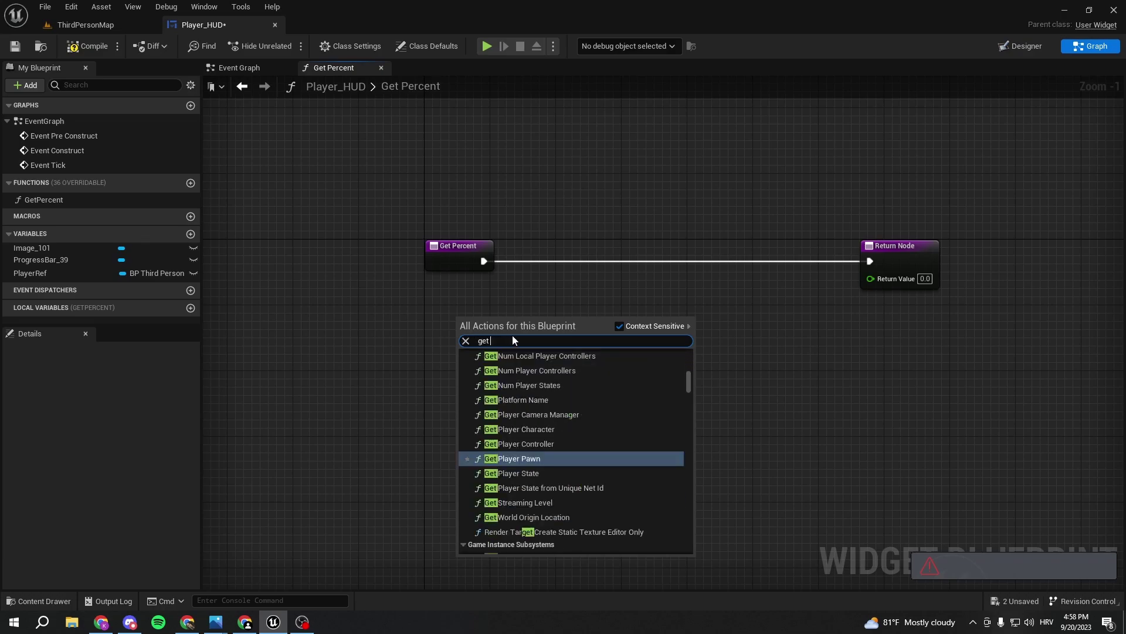
text(player)
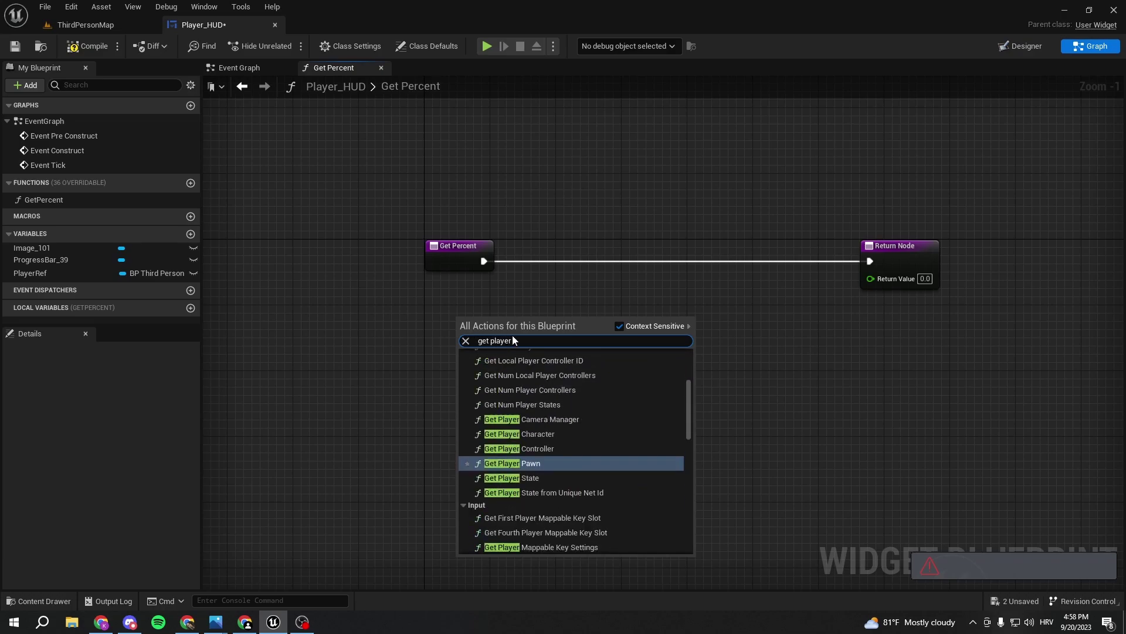
key(BackSpace)
key(BackSpace)
key(BackSpace)
key(BackSpace)
key(BackSpace)
key(BackSpace)
key(BackSpace)
key(BackSpace)
key(BackSpace)
Add a PlayerRef getter in Get Percent, get its Battery value, and connect Battery to the Return Value.
mouse_move(29, 273)
mouse_down()
mouse_move(353, 317)
mouse_move(464, 319)
mouse_move(498, 332)
mouse_move(563, 324)
mouse_up()
click(490, 332)
text(get bat)
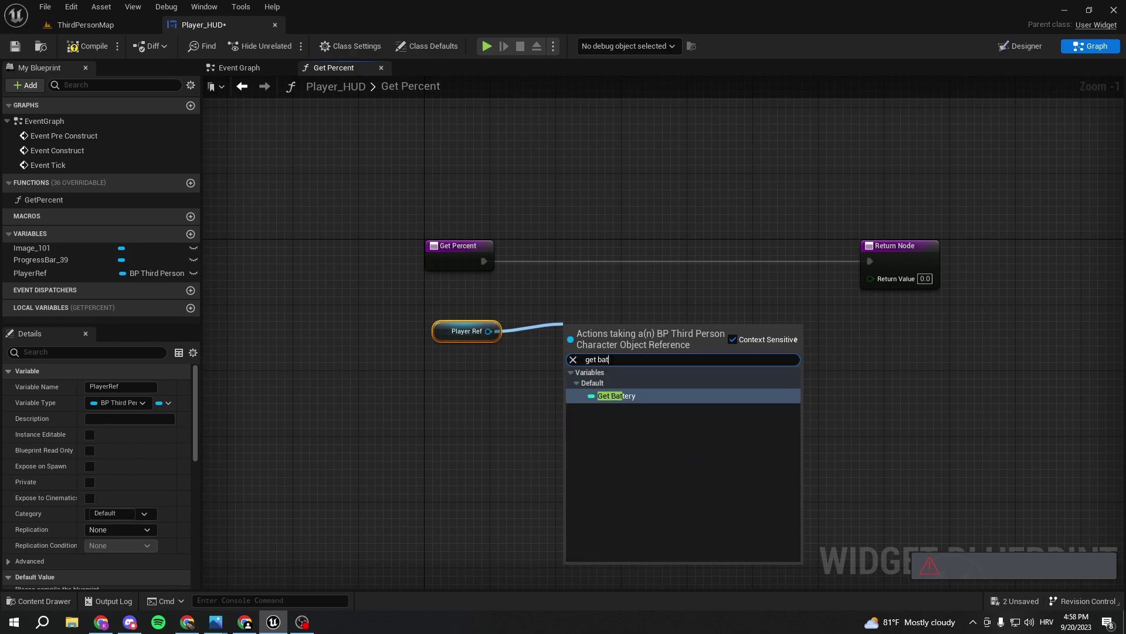
key(Return)
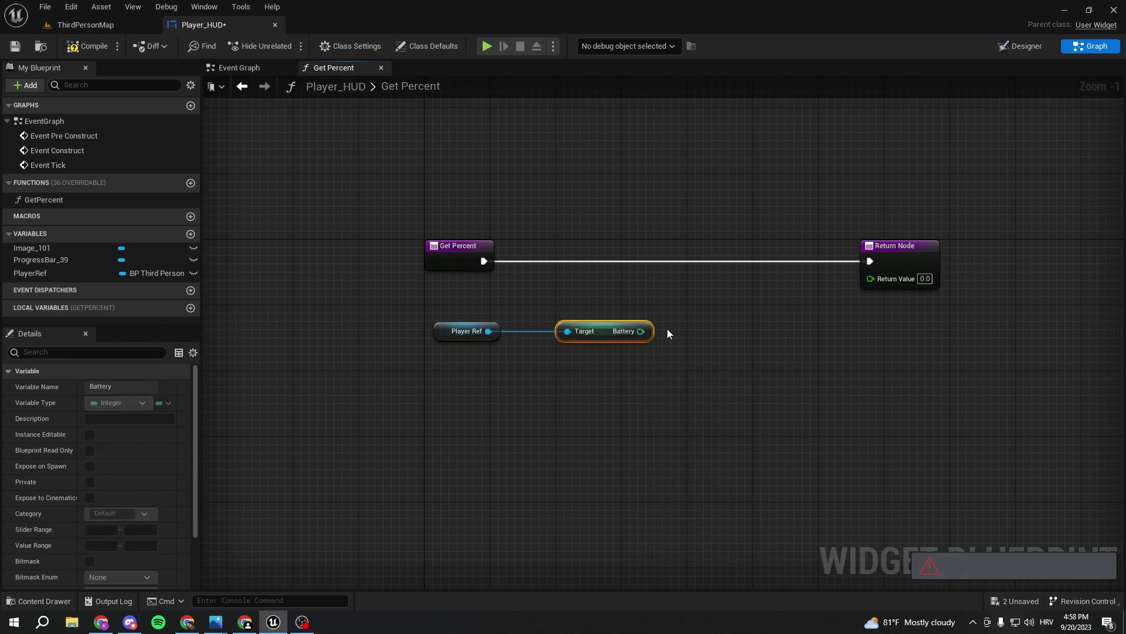
drag(836, 292, 872, 279)
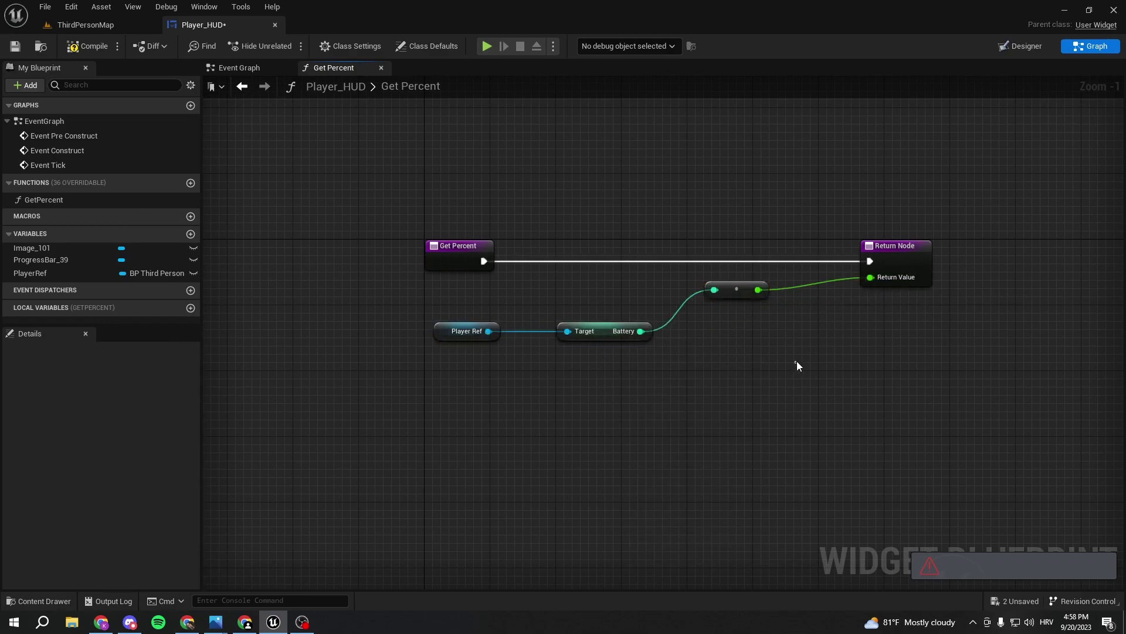
Divide the converted Battery value by 100 and connect the quotient to the Return Value.
right_drag(797, 361, 834, 347)
drag(769, 290, 840, 307)
text(divide)
key(Return)
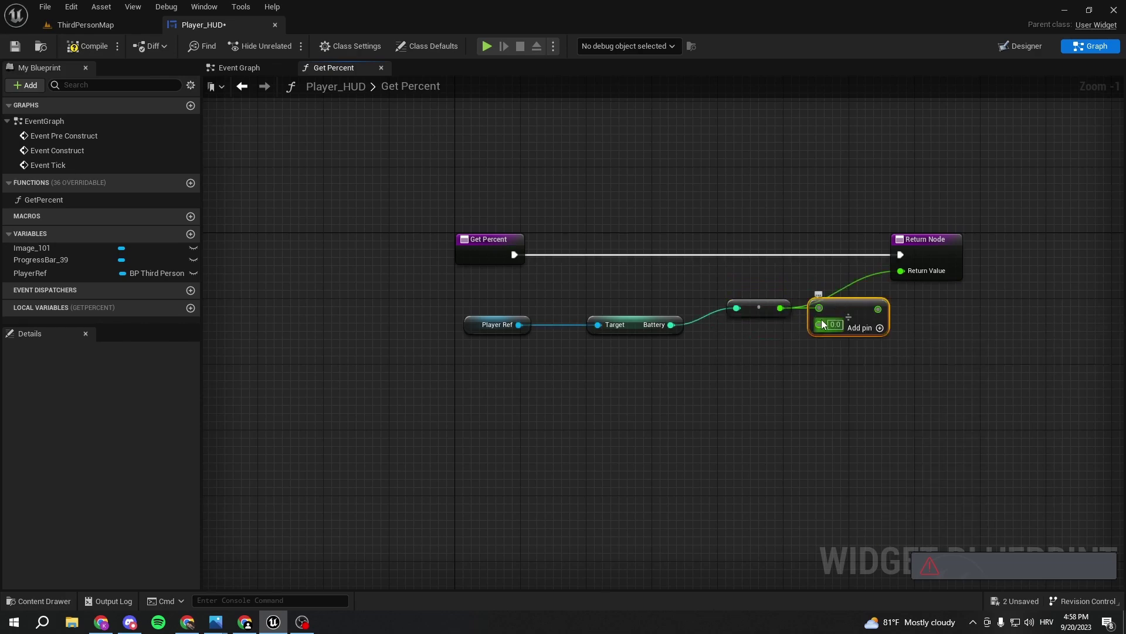
text(100)
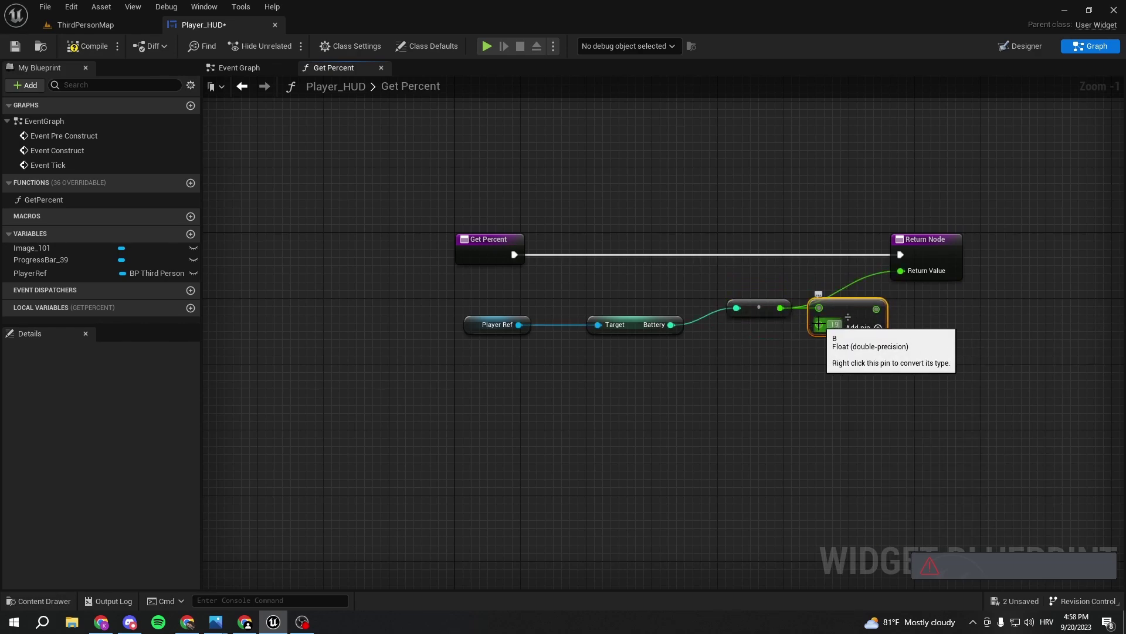
drag(887, 309, 909, 273)
drag(829, 279, 829, 279)
click(828, 279)
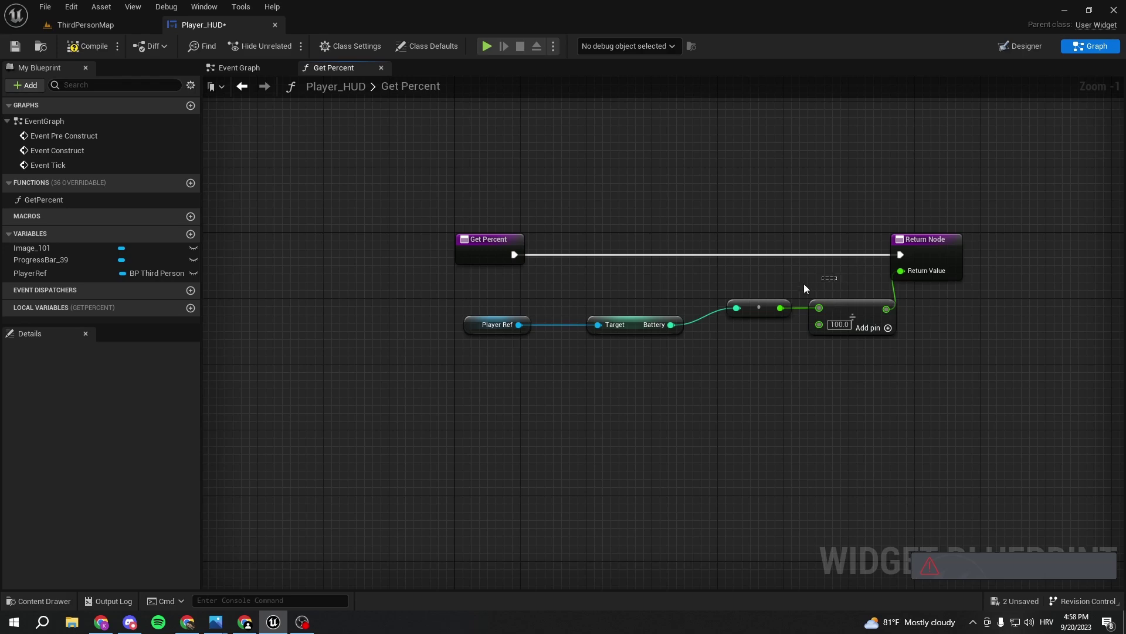
Shift the Player Ref, Battery, conversion and Divide nodes together to leave more room before the Return Node.
drag(909, 361, 484, 306)
click(463, 314)
drag(925, 340, 439, 311)
click(534, 348)
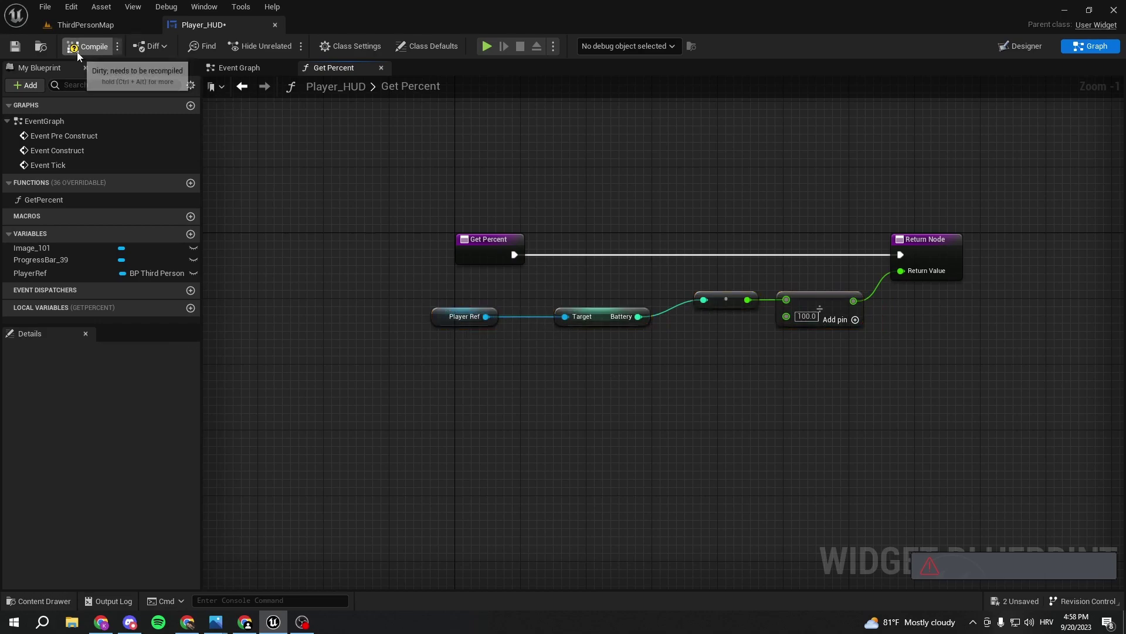
Try to play ThirdPersonMap in the editor despite the blueprint compilation errors.
click(108, 26)
click(261, 46)
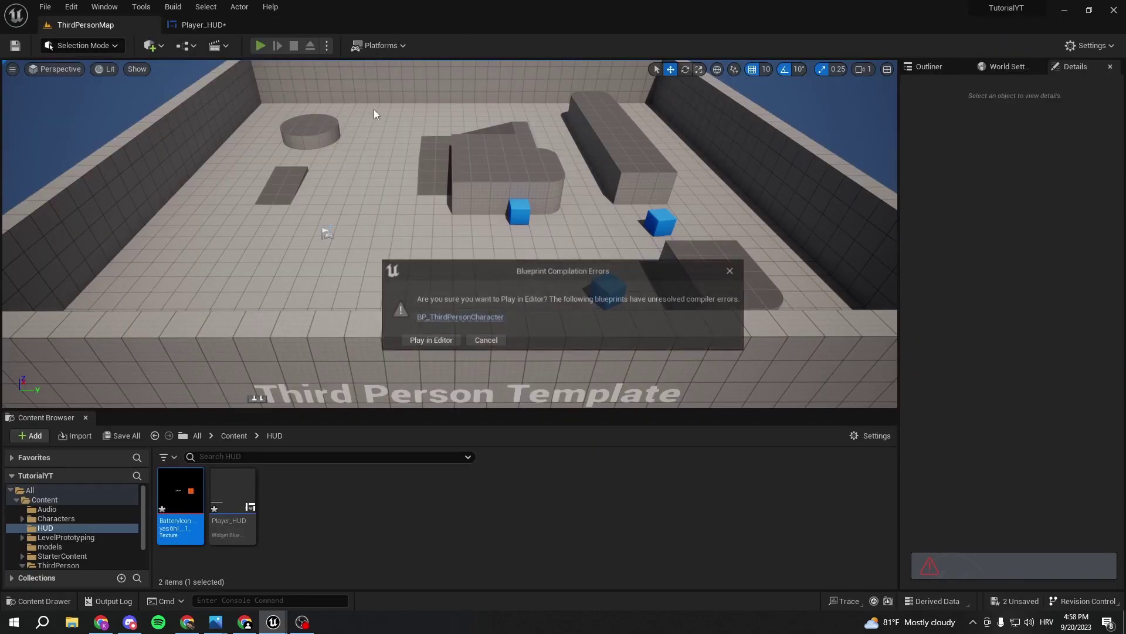
click(446, 342)
click(845, 141)
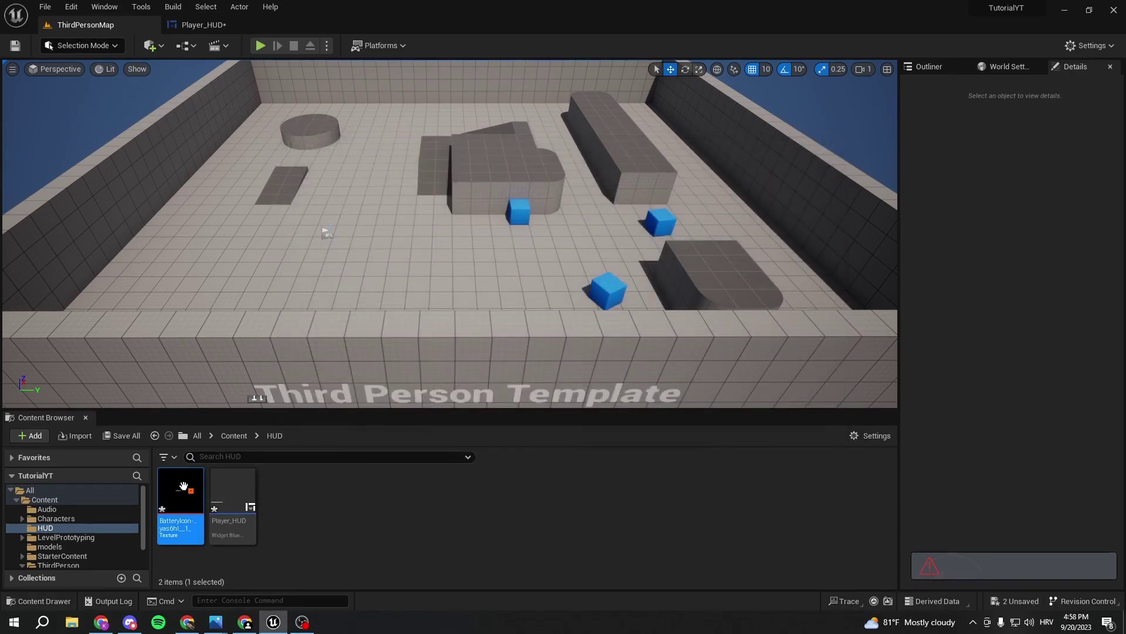
Open the BP_ThirdPersonCharacter blueprint from the ThirdPerson Blueprints folder.
click(233, 436)
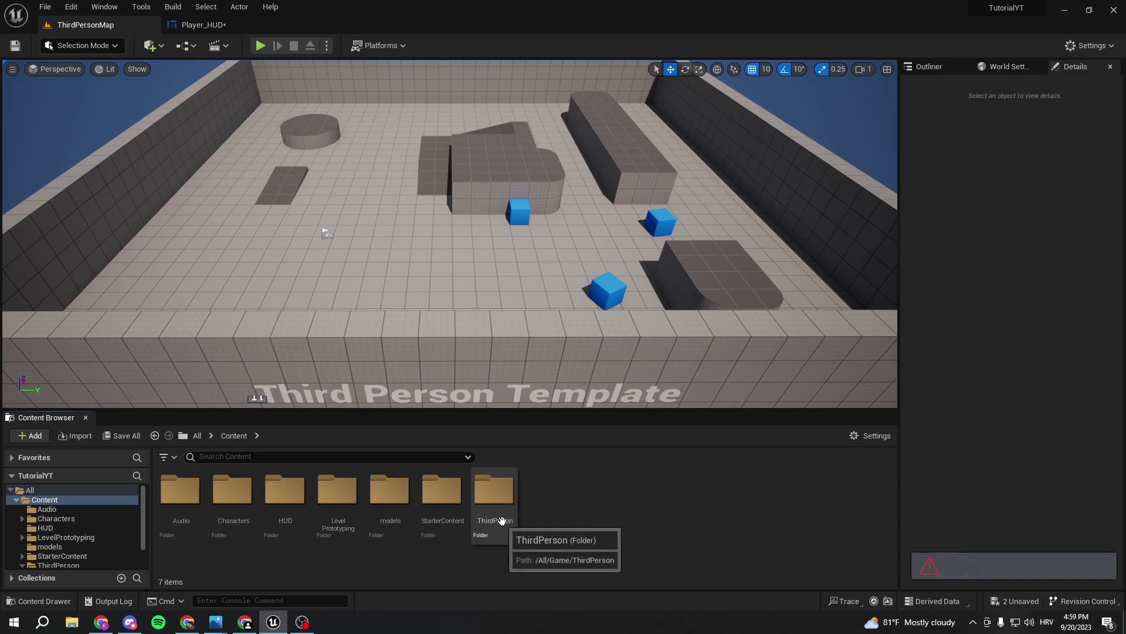
double_click(494, 492)
double_click(180, 491)
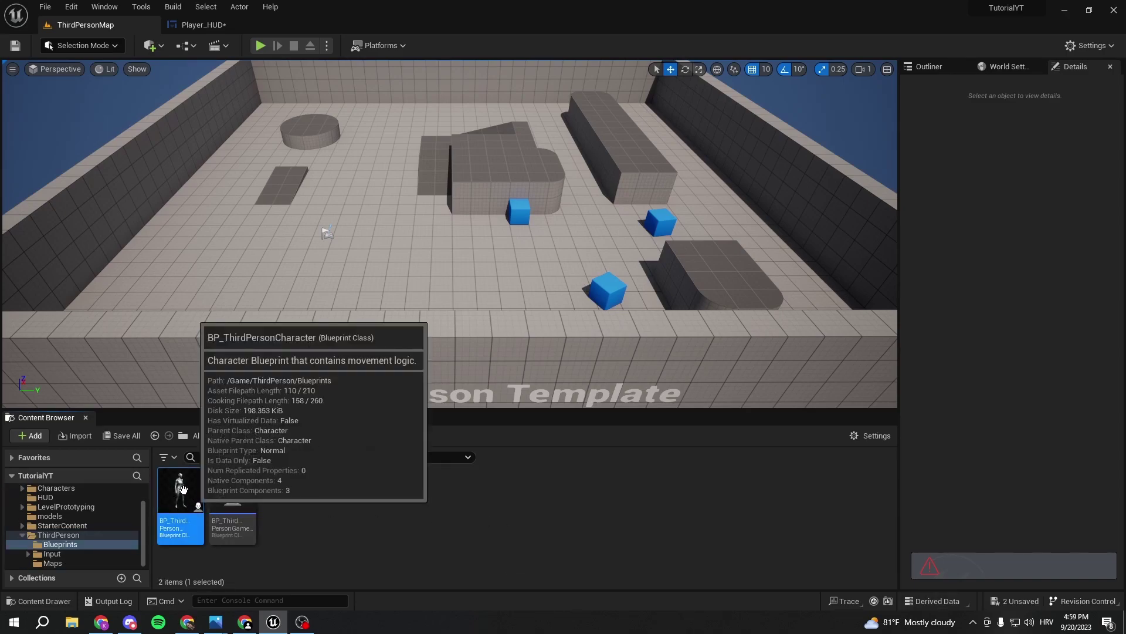
double_click(180, 493)
Delete the broken Construct NONE node and its Add to Viewport node after Add Mapping Context in the event graph.
scroll(402, 160, down, 2)
right_drag(521, 144, 304, 361)
right_drag(342, 245, 298, 434)
scroll(384, 371, up, 3)
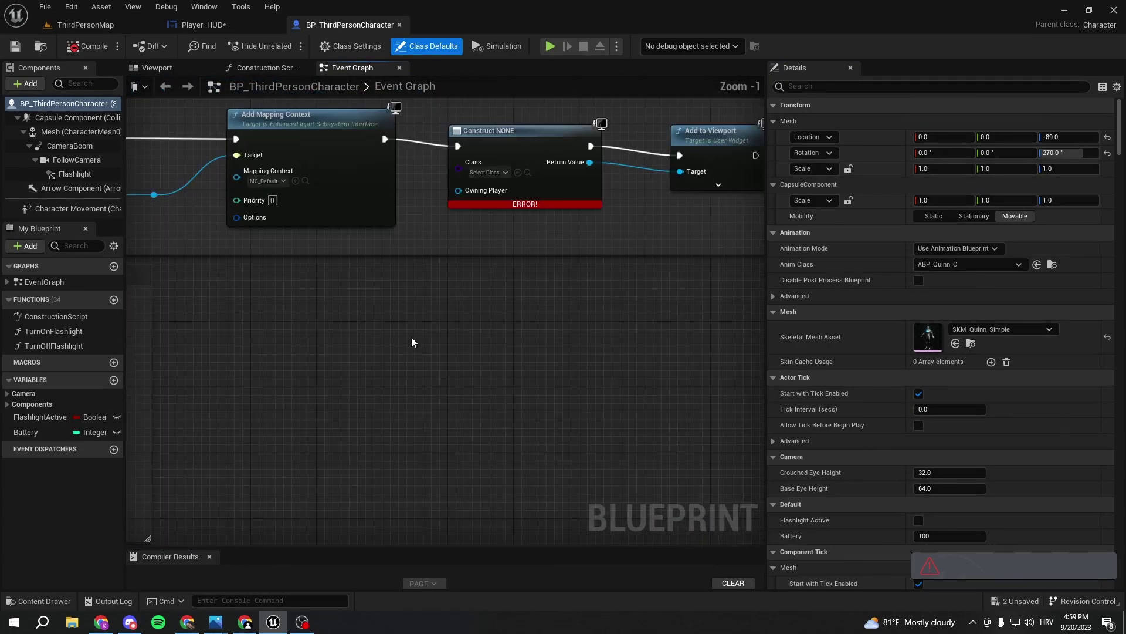
right_drag(465, 266, 348, 454)
click(459, 375)
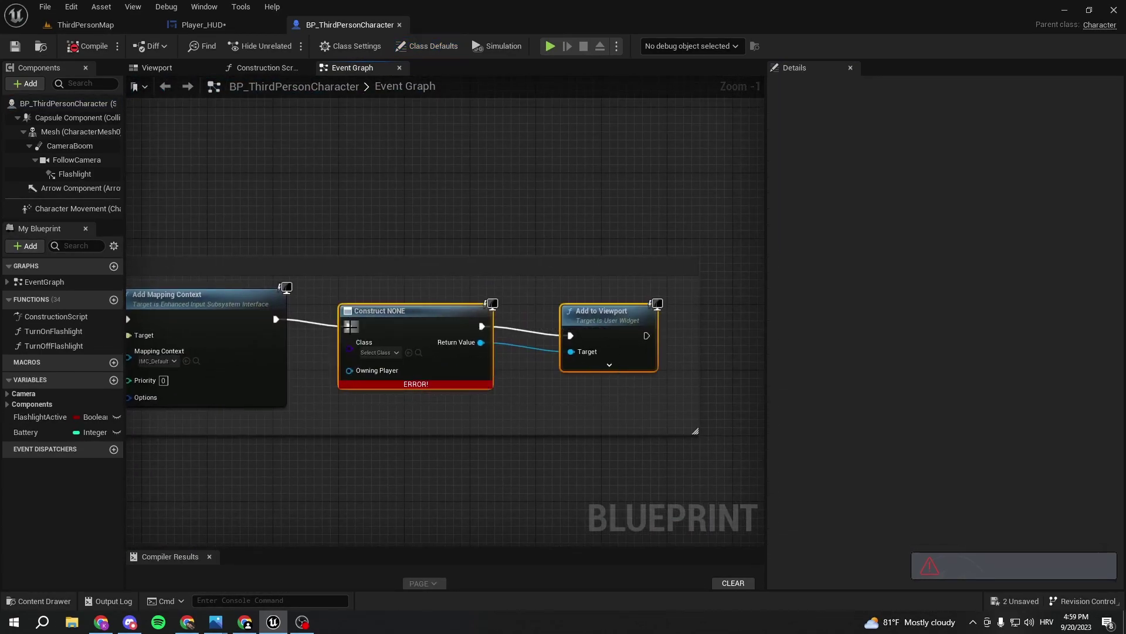
key(Delete)
Add a Create Widget node after Add Mapping Context and set its Class to Player_HUD.
drag(322, 318, 364, 323)
text(create widget)
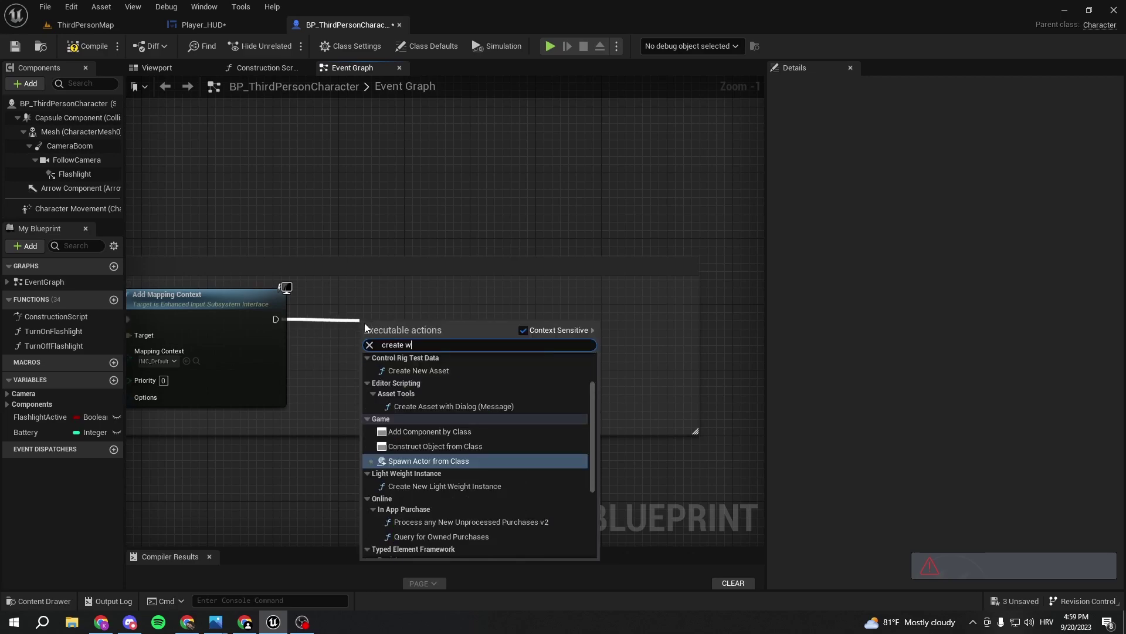
key(Return)
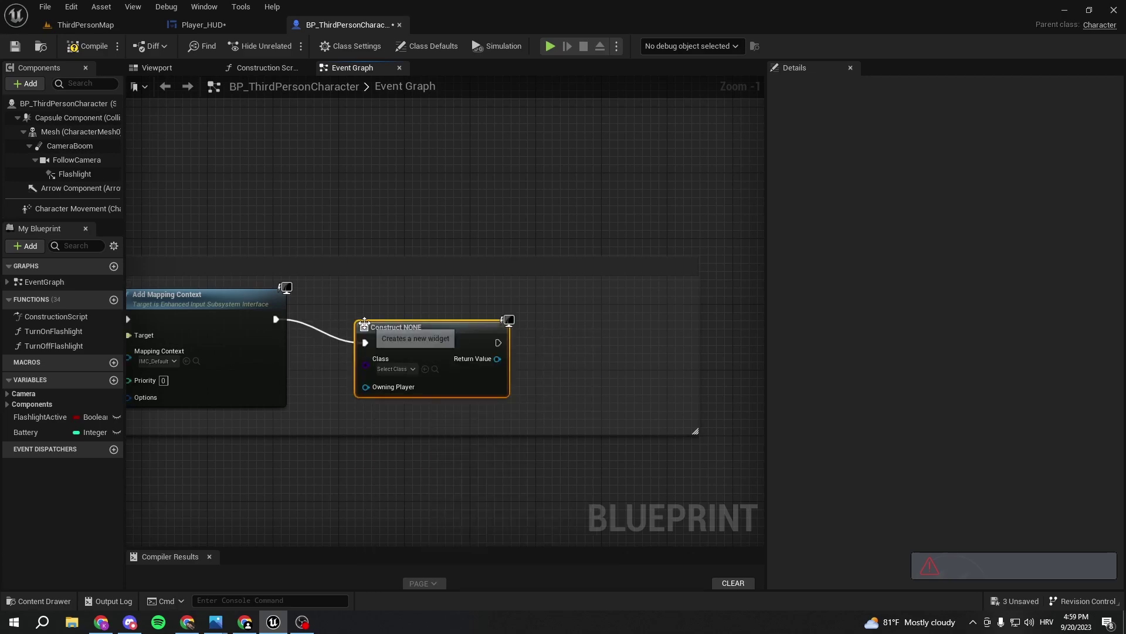
click(408, 367)
text(playewr)
key(BackSpace)
key(BackSpace)
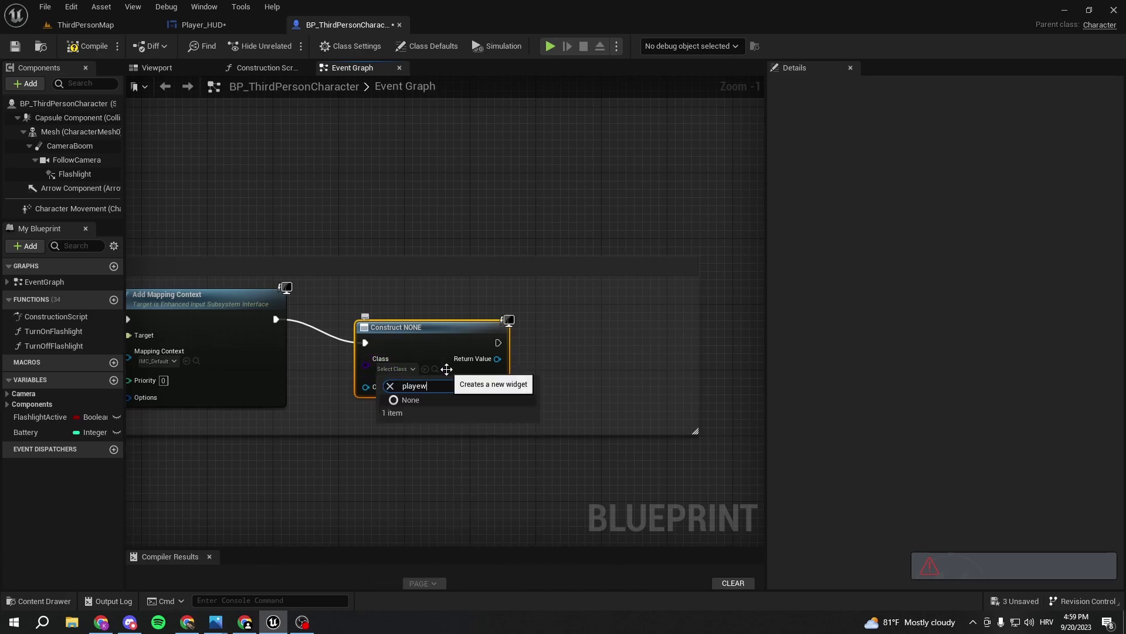
text(r)
click(438, 412)
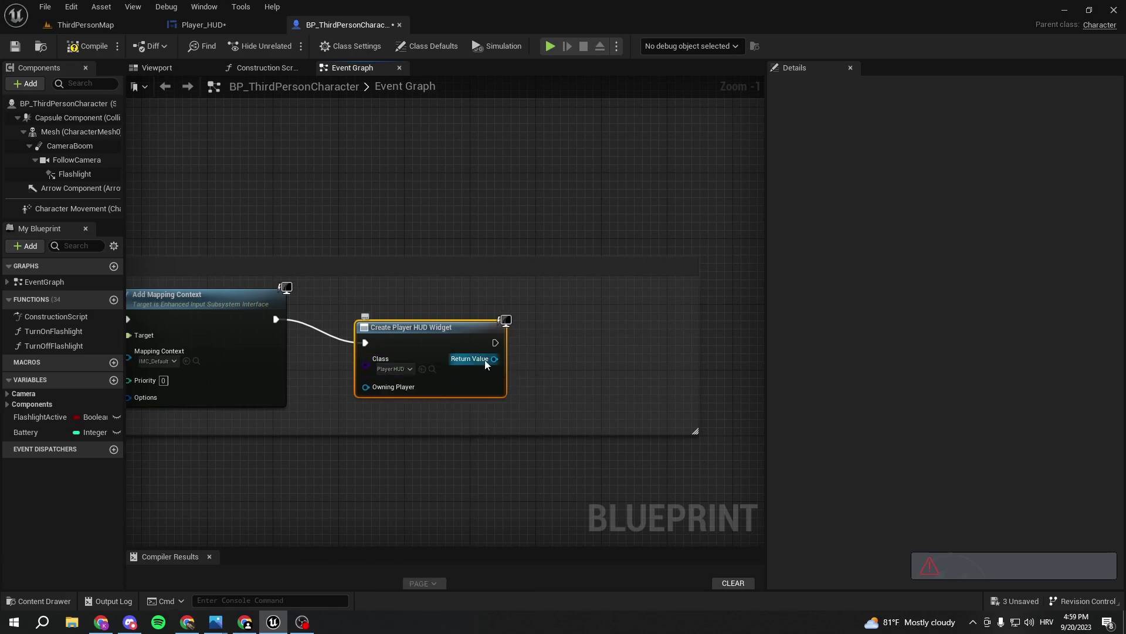
Add an Add to Viewport node from the Create Player HUD Widget node's Return Value.
drag(486, 364, 562, 346)
text(ad)
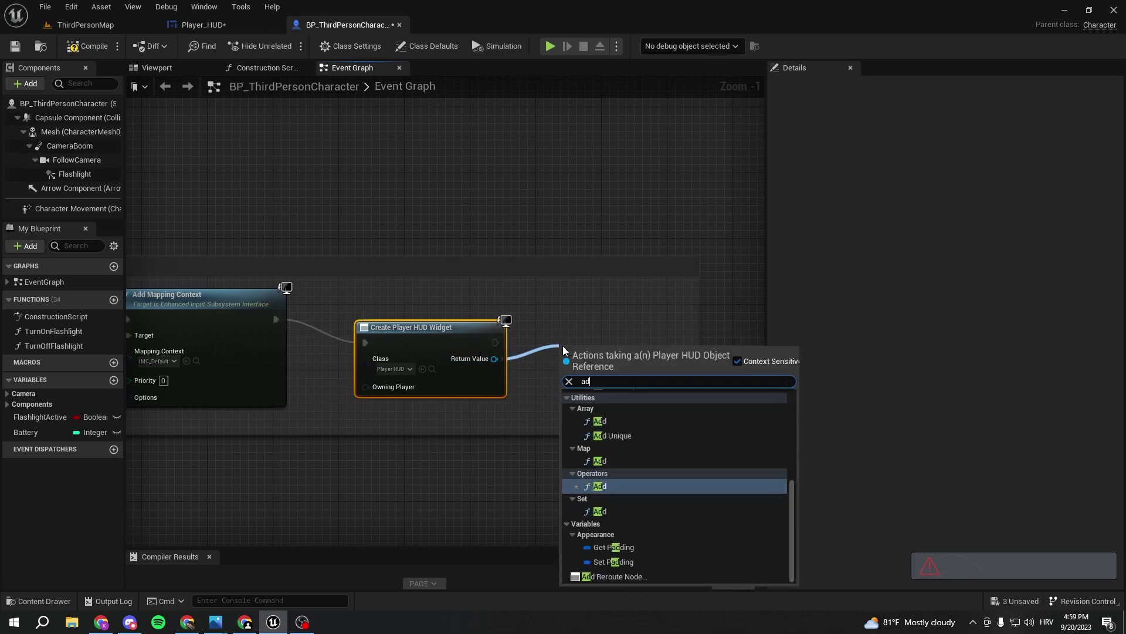
text(d to view)
key(Return)
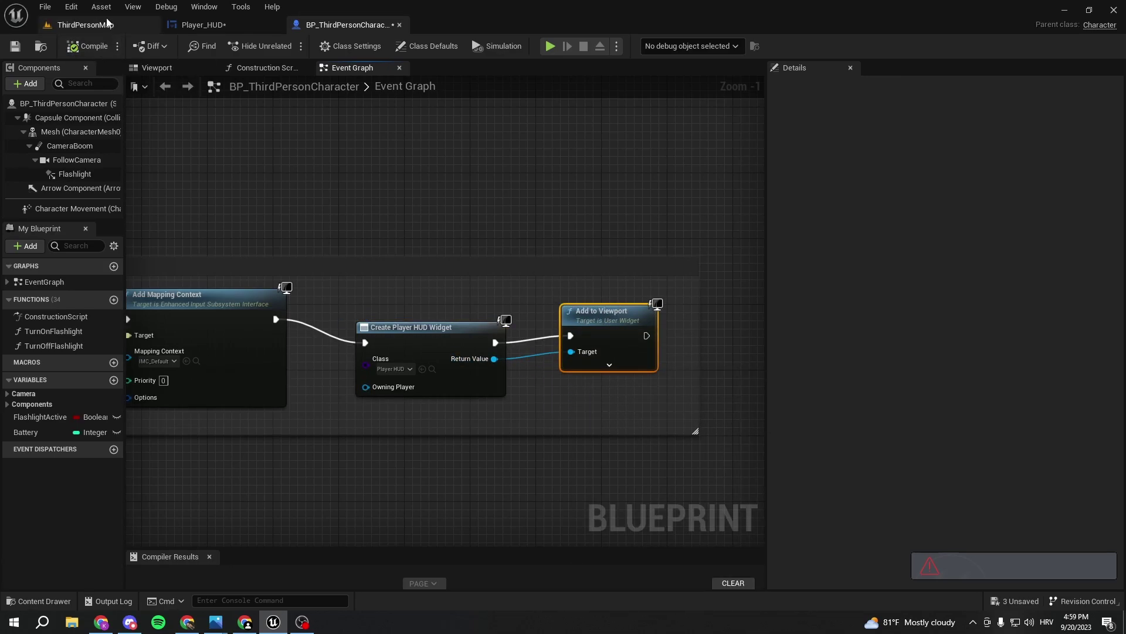
Play ThirdPersonMap, turn on the flashlight, and walk around the level to check the HUD battery bar.
click(88, 24)
click(261, 45)
key(w)
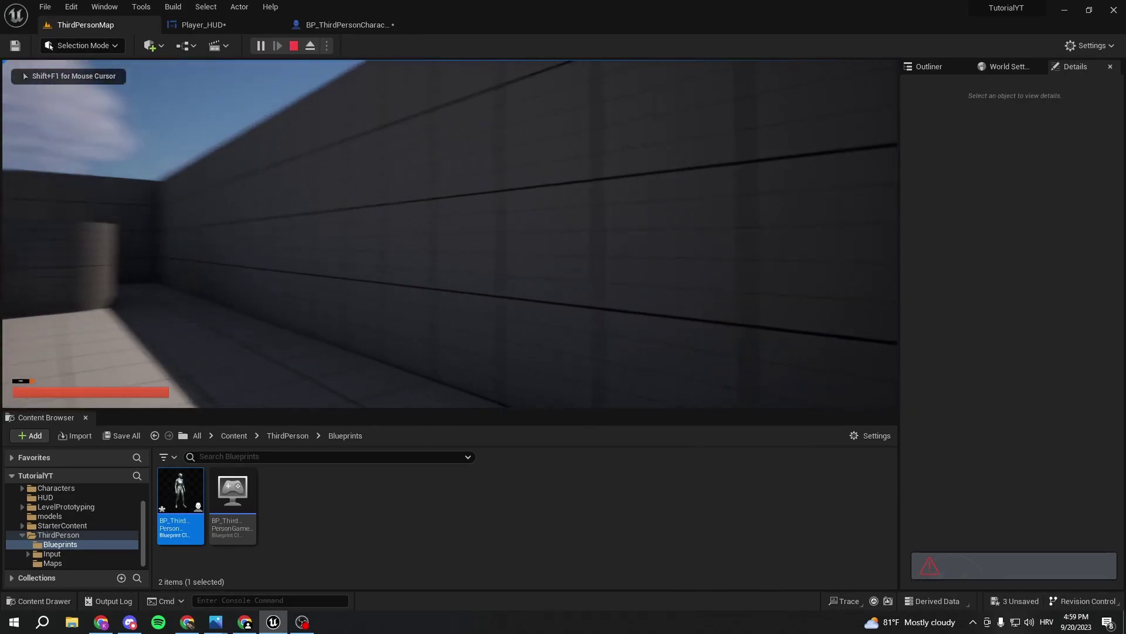
key(f)
key(w)
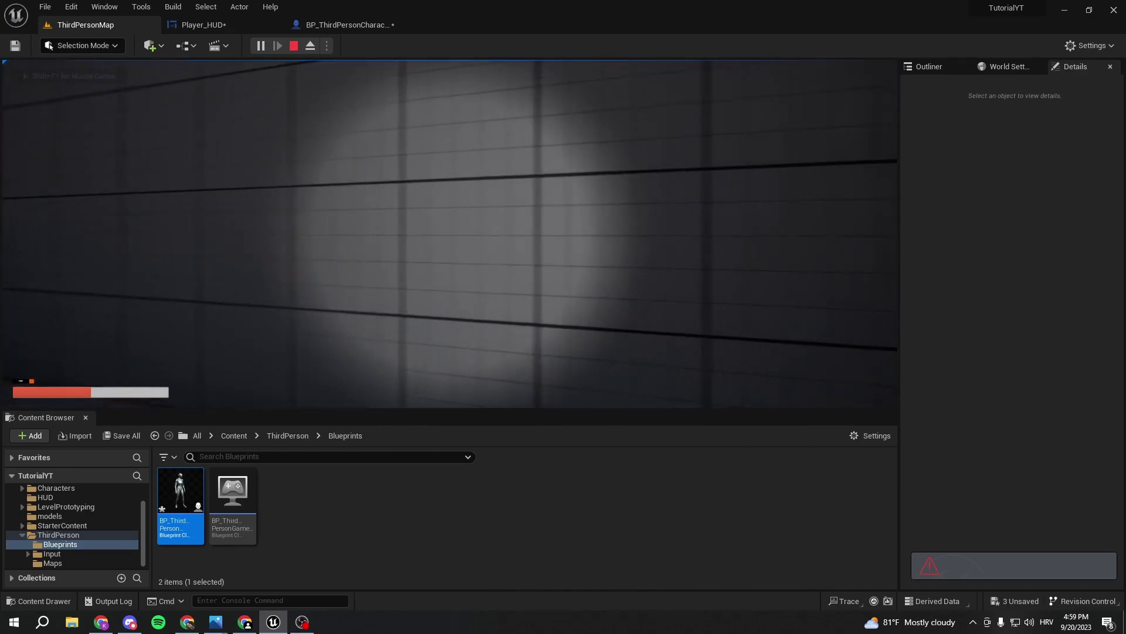
key(w)
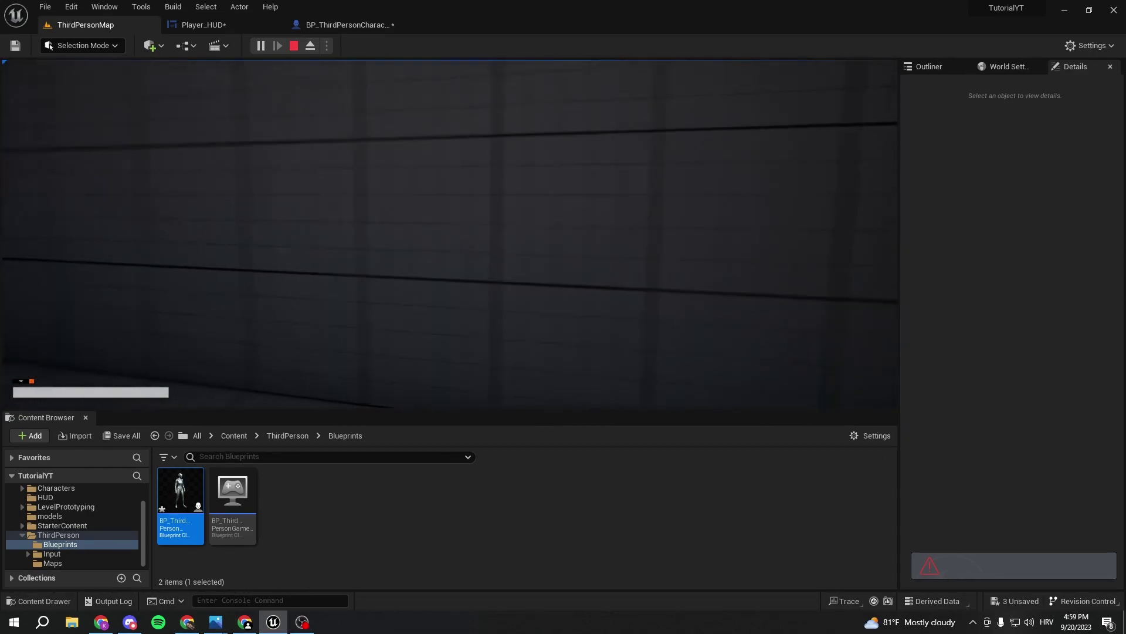
key(w)
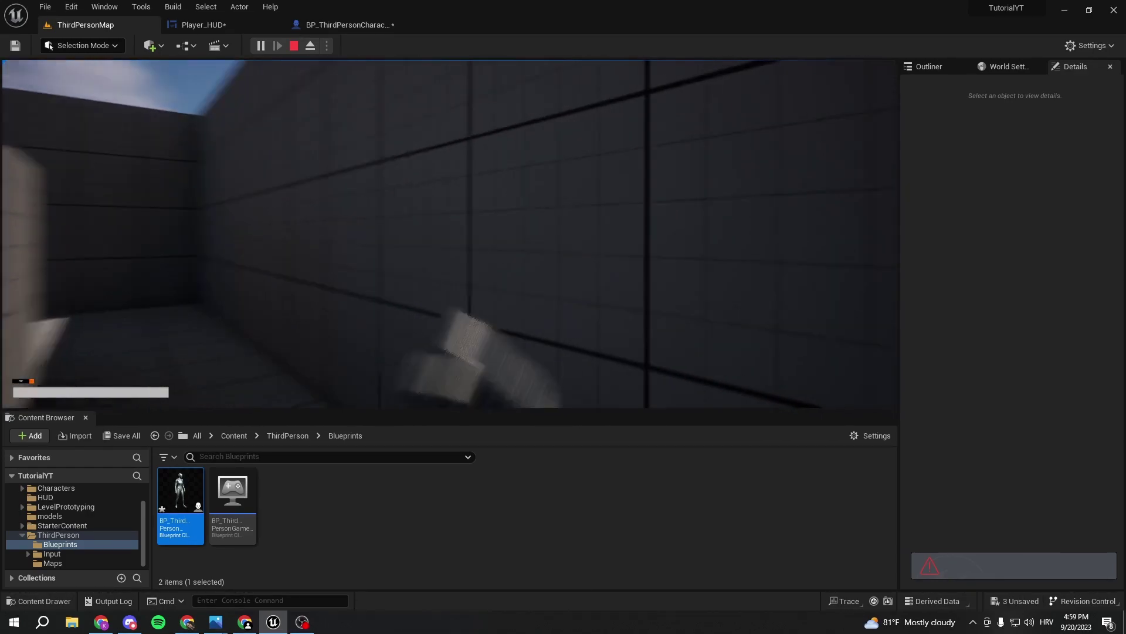
key(w)
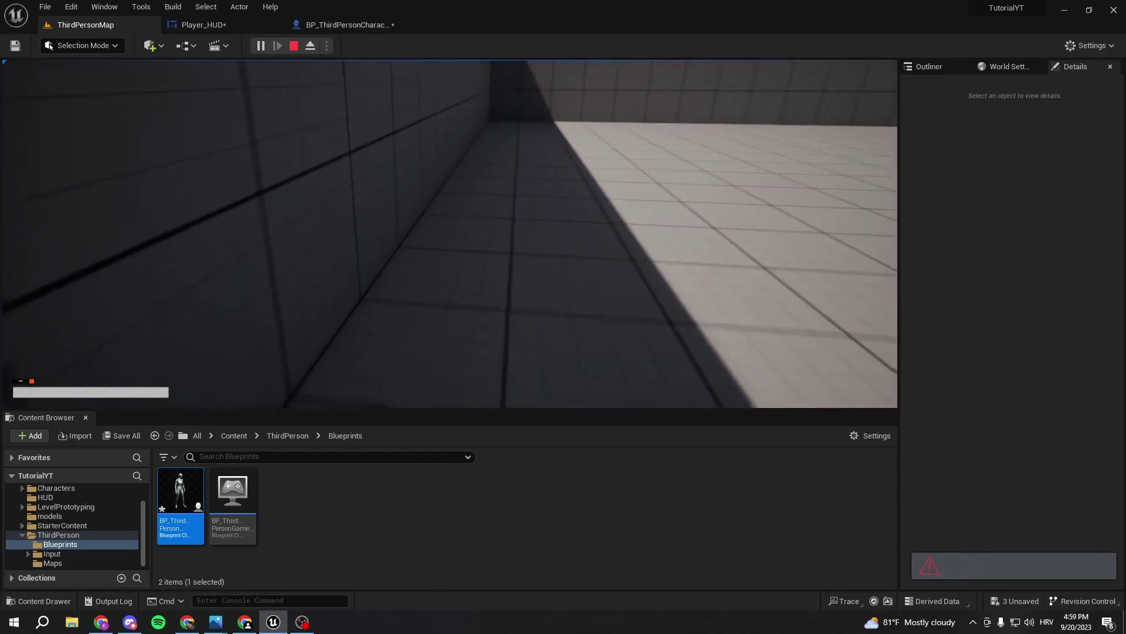
key(w)
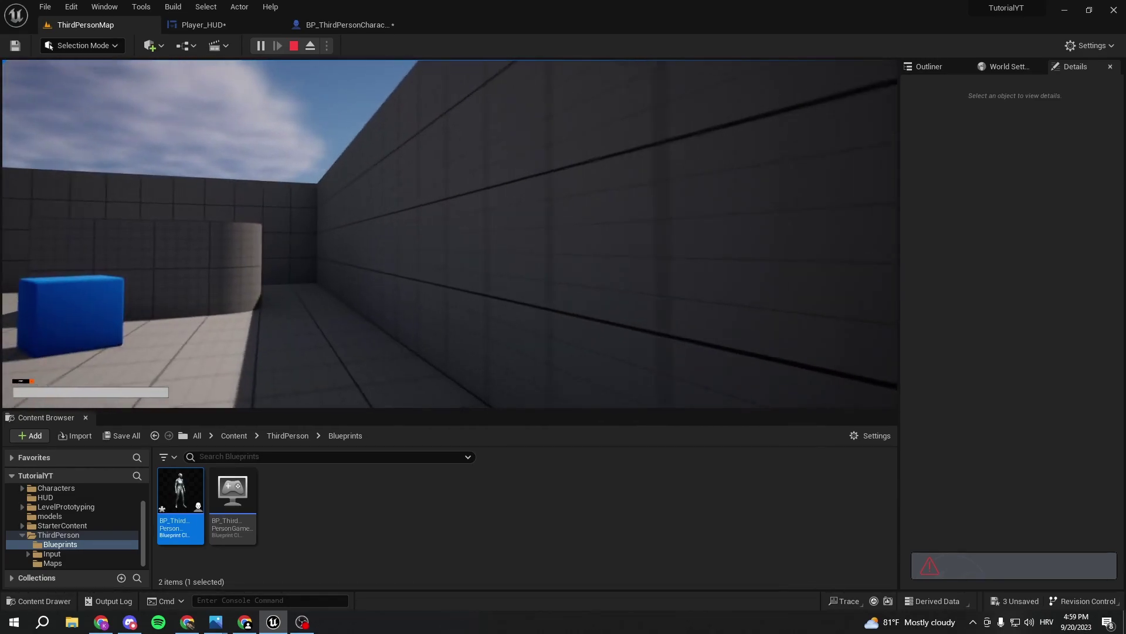
key(w)
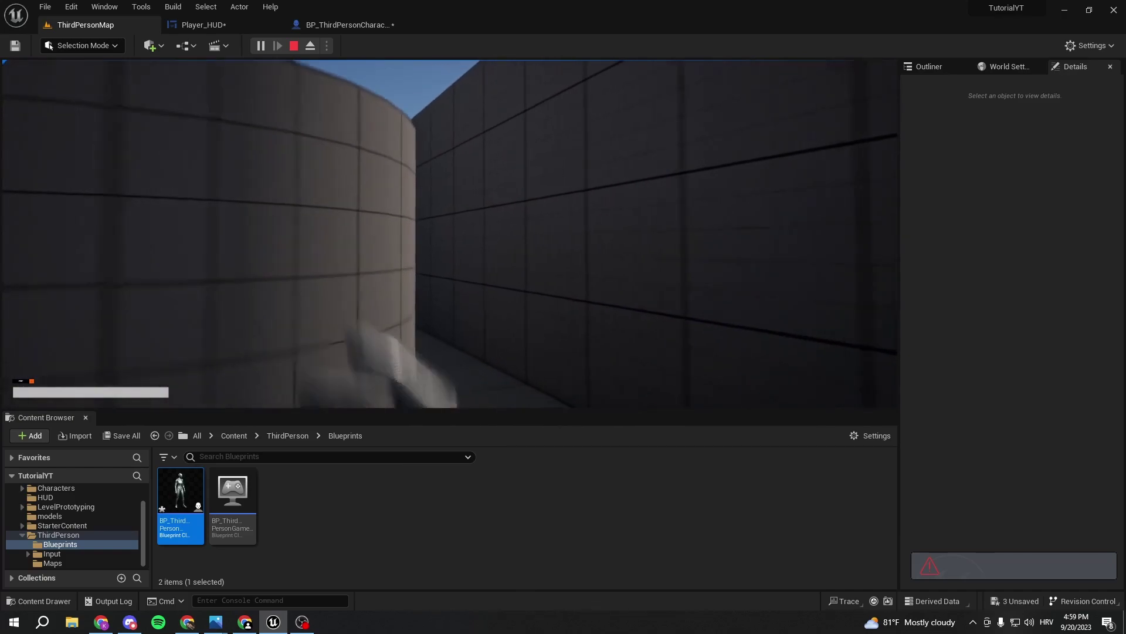
key(w)
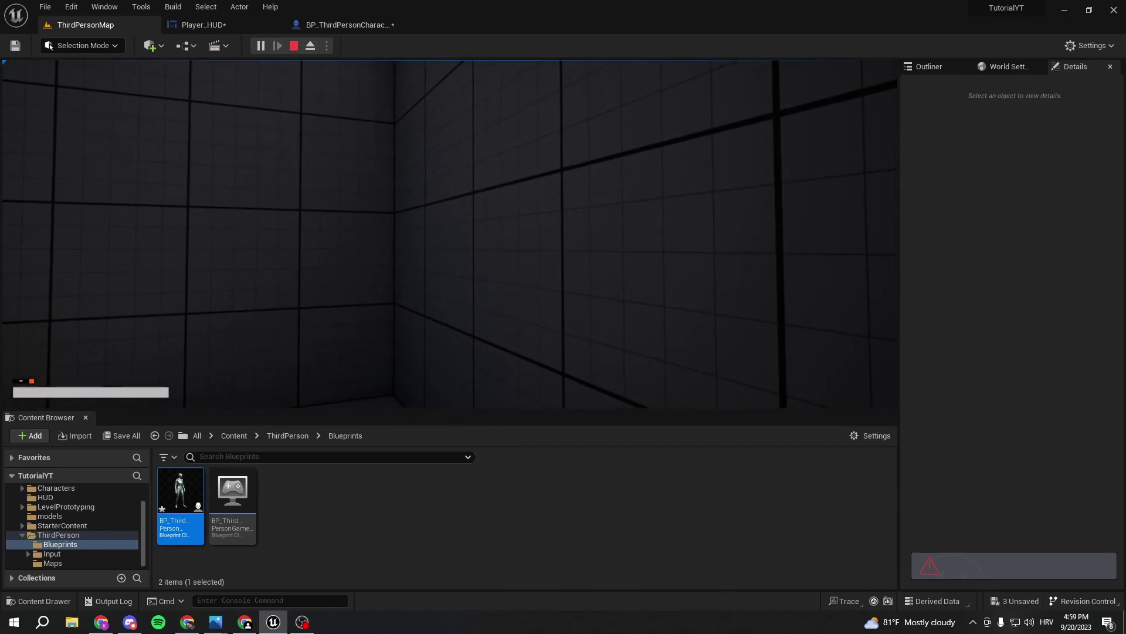